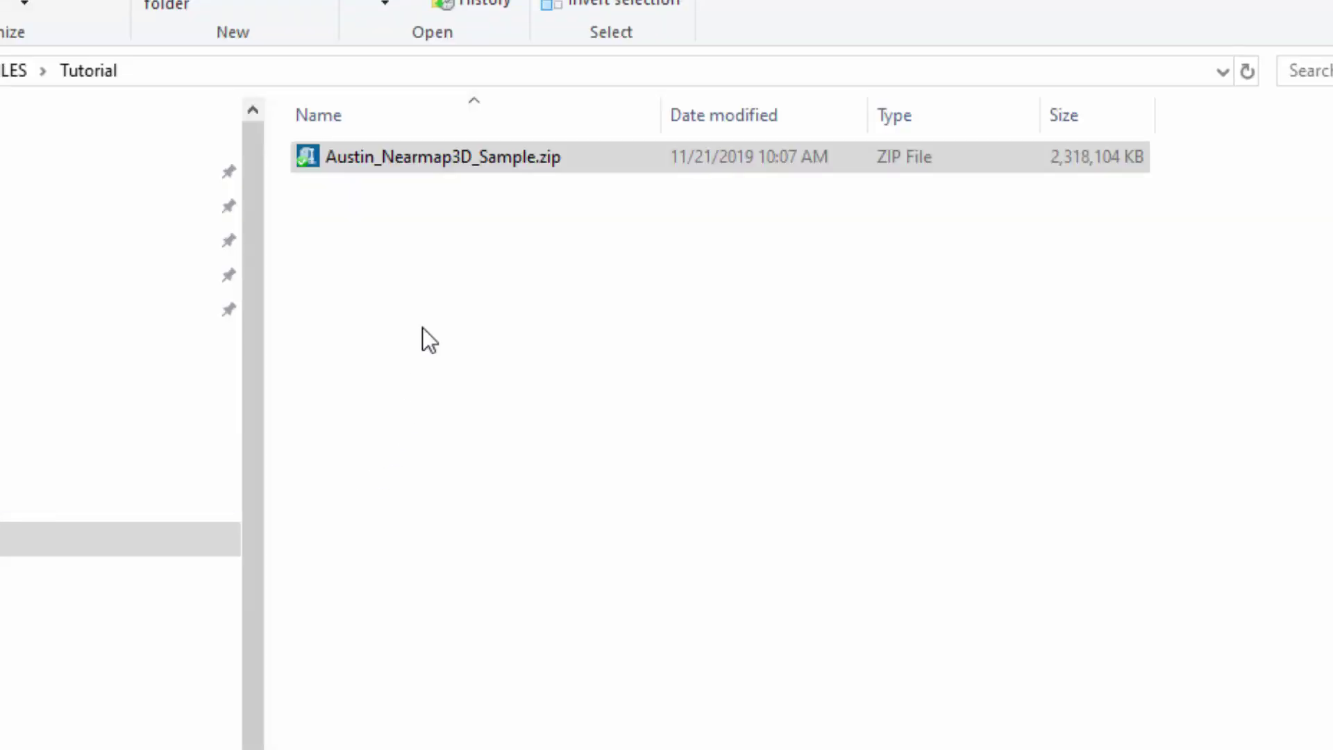
Select the Austin_Nearmap3D_Sample.zip archive in the Tutorial folder.
{"action": "left_click", "coordinate": [360, 168]}
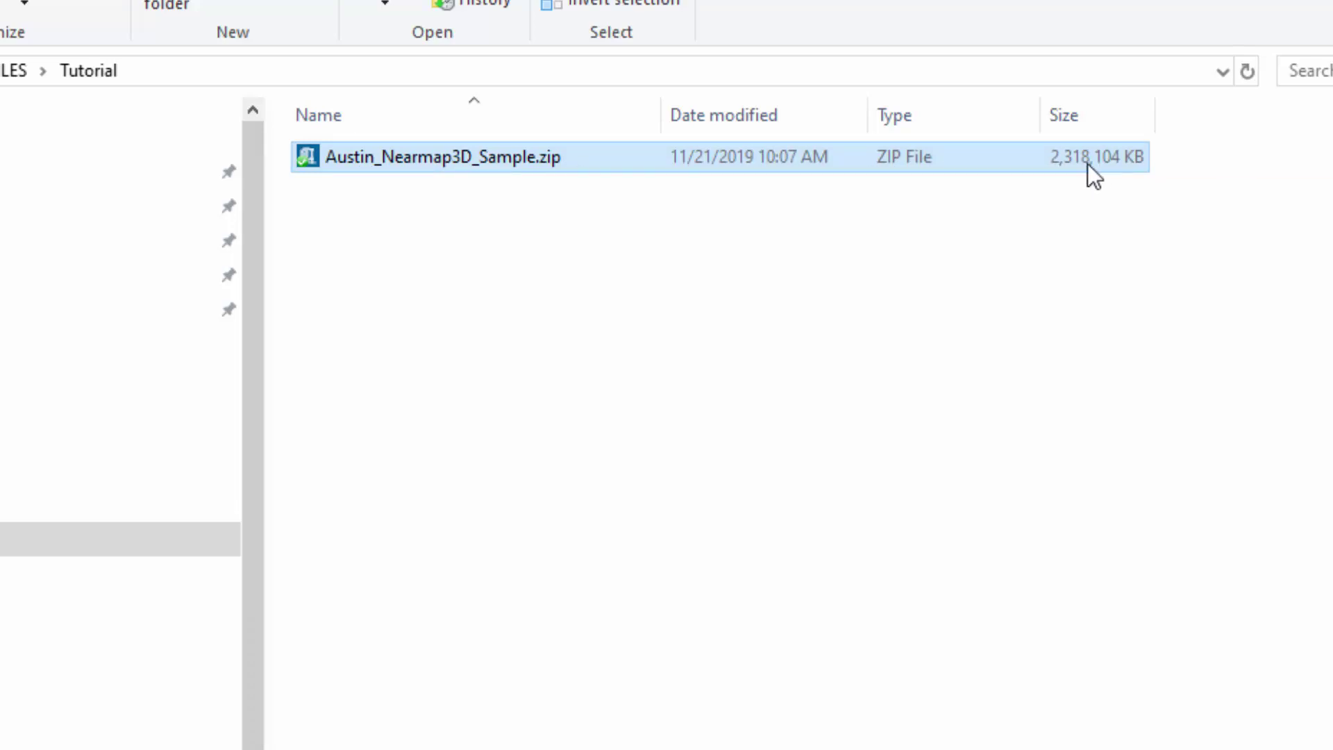
Extract Austin_Nearmap3D_Sample.zip with 7-Zip into its own Austin_Nearmap3D_Sample folder.
{"action": "right_click", "coordinate": [439, 161]}
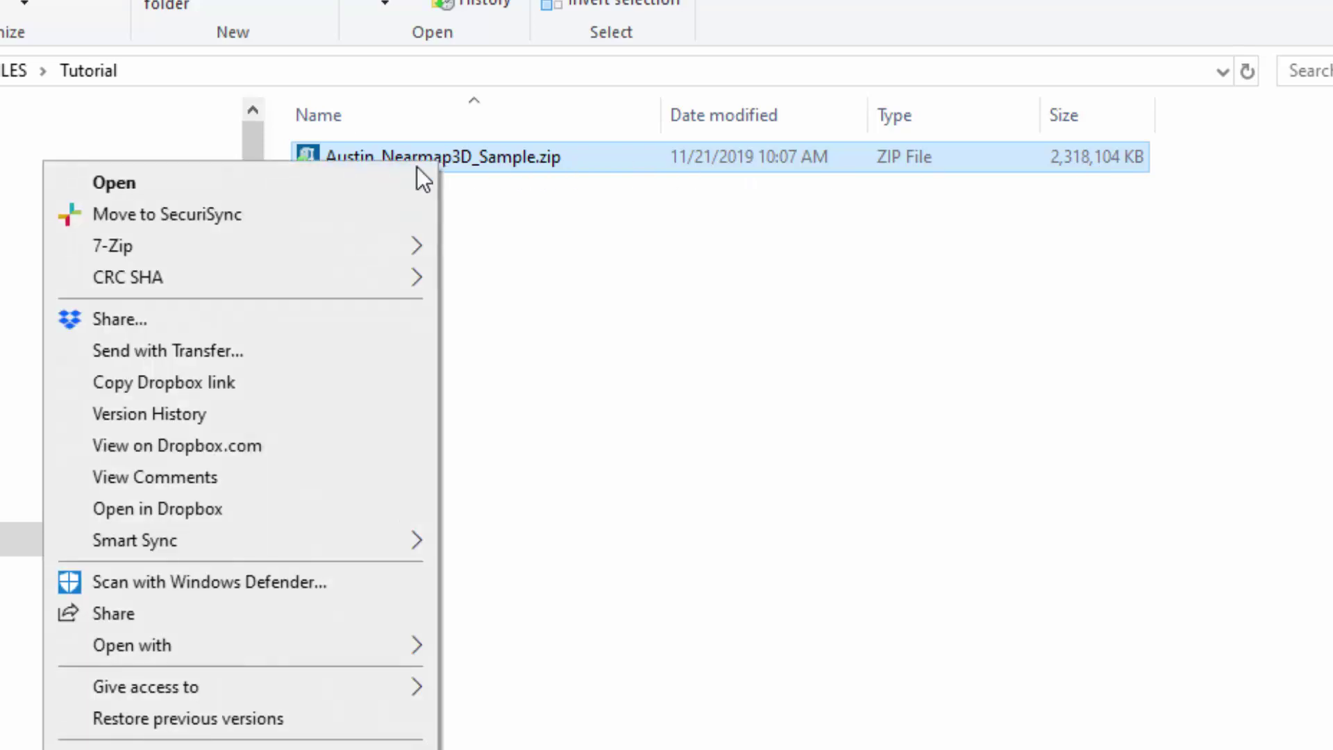
{"action": "mouse_move", "coordinate": [352, 249]}
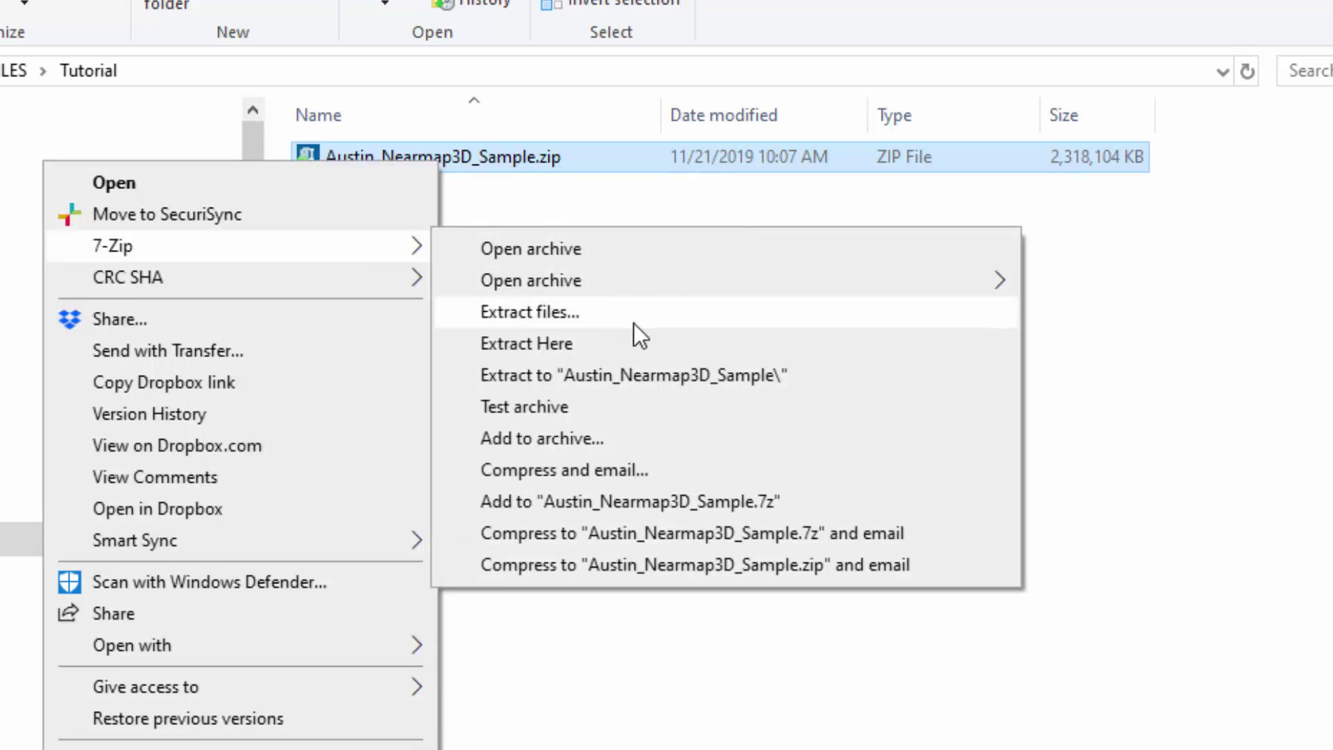
{"action": "left_click", "coordinate": [644, 375]}
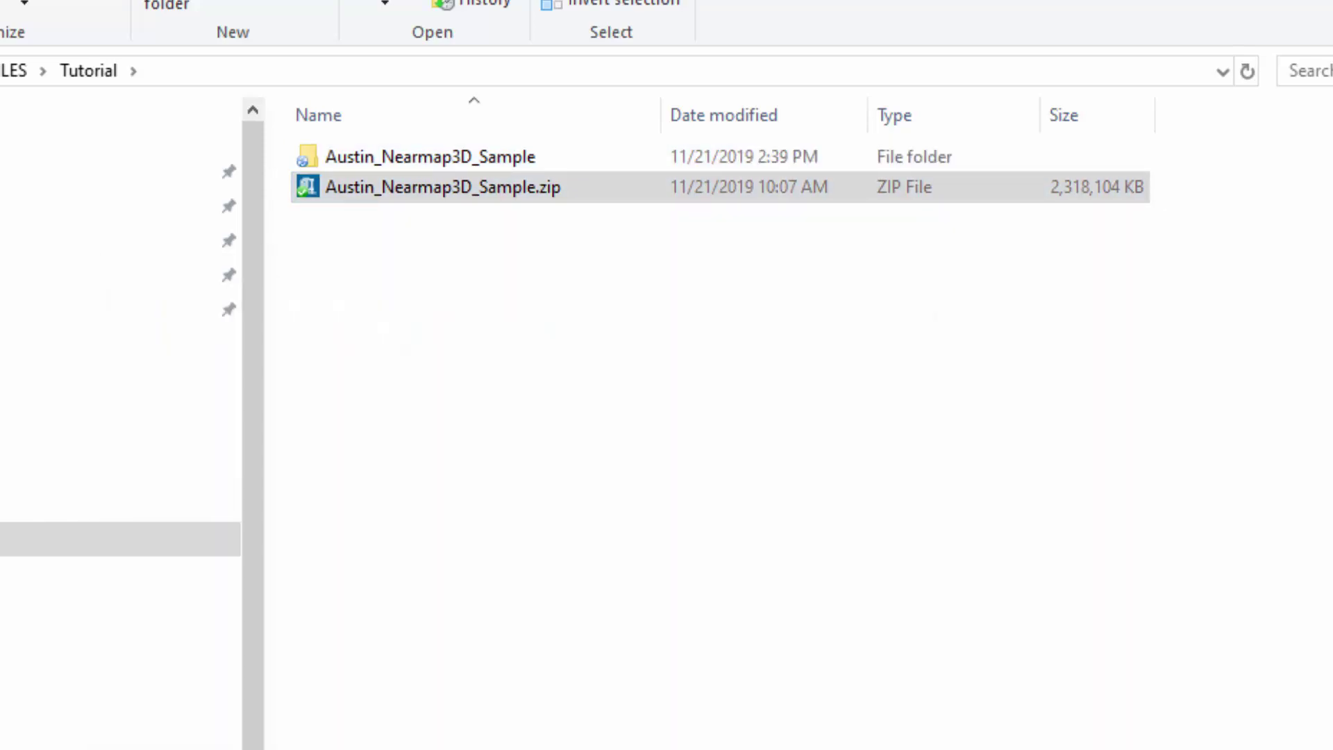
Open Mesh_1_1.skp from Austin_Nearmap3D_Sample\Optimized SKP in SketchUp.
{"action": "left_click", "coordinate": [382, 161]}
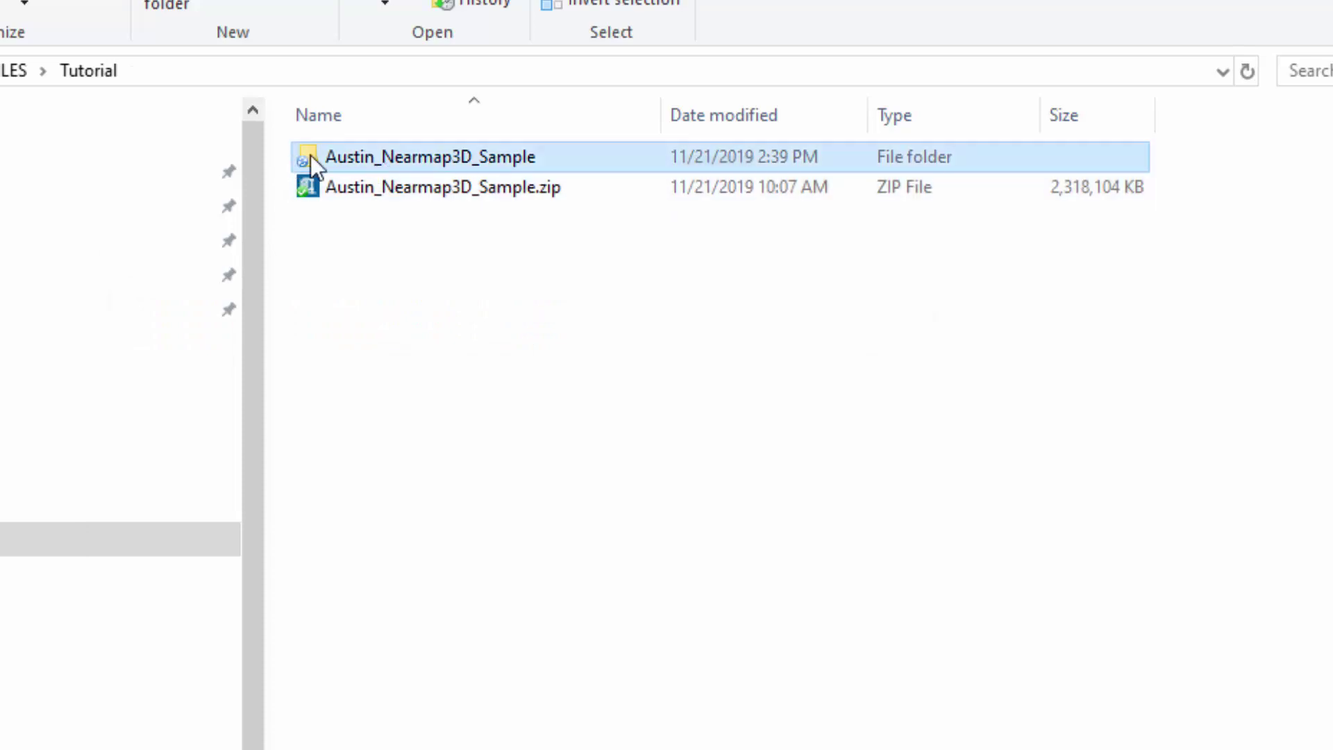
{"action": "double_click", "coordinate": [425, 161]}
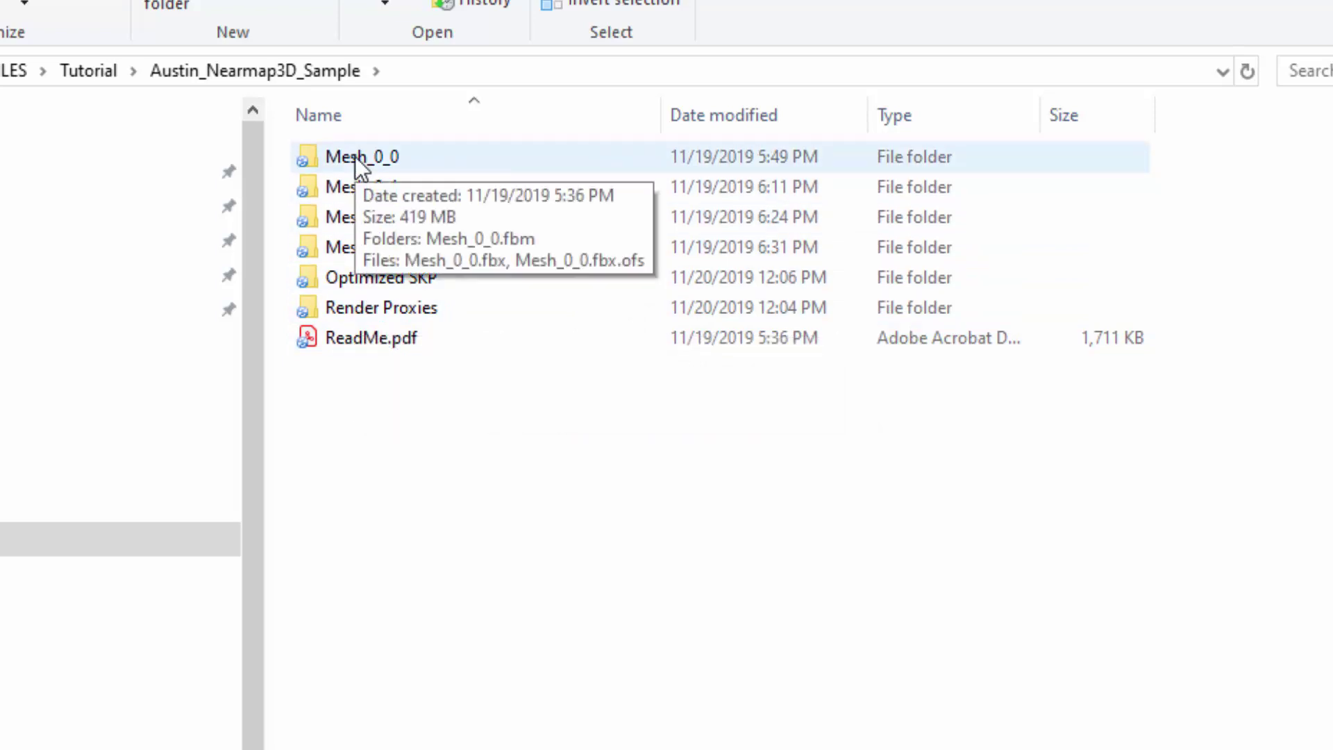
{"action": "left_click", "coordinate": [381, 276]}
{"action": "double_click", "coordinate": [380, 276]}
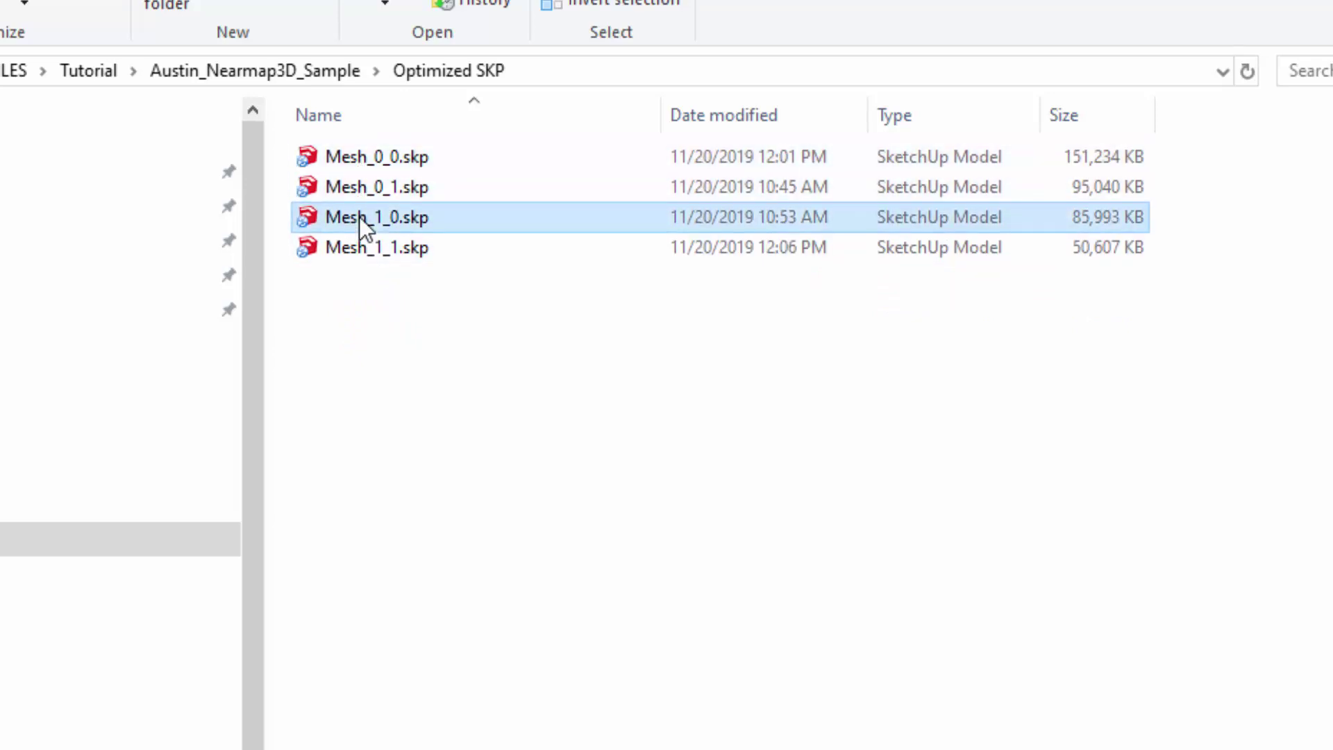
{"action": "left_click", "coordinate": [361, 258]}
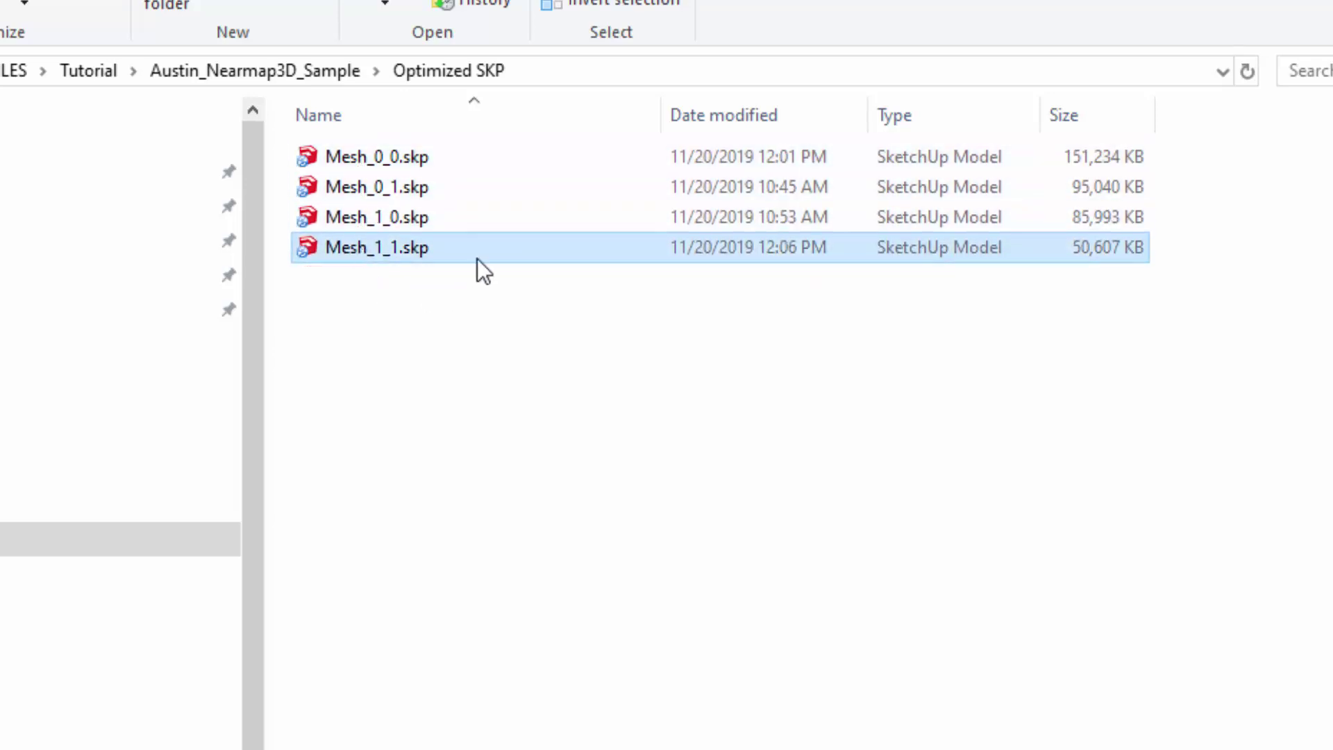
{"action": "double_click", "coordinate": [411, 243]}
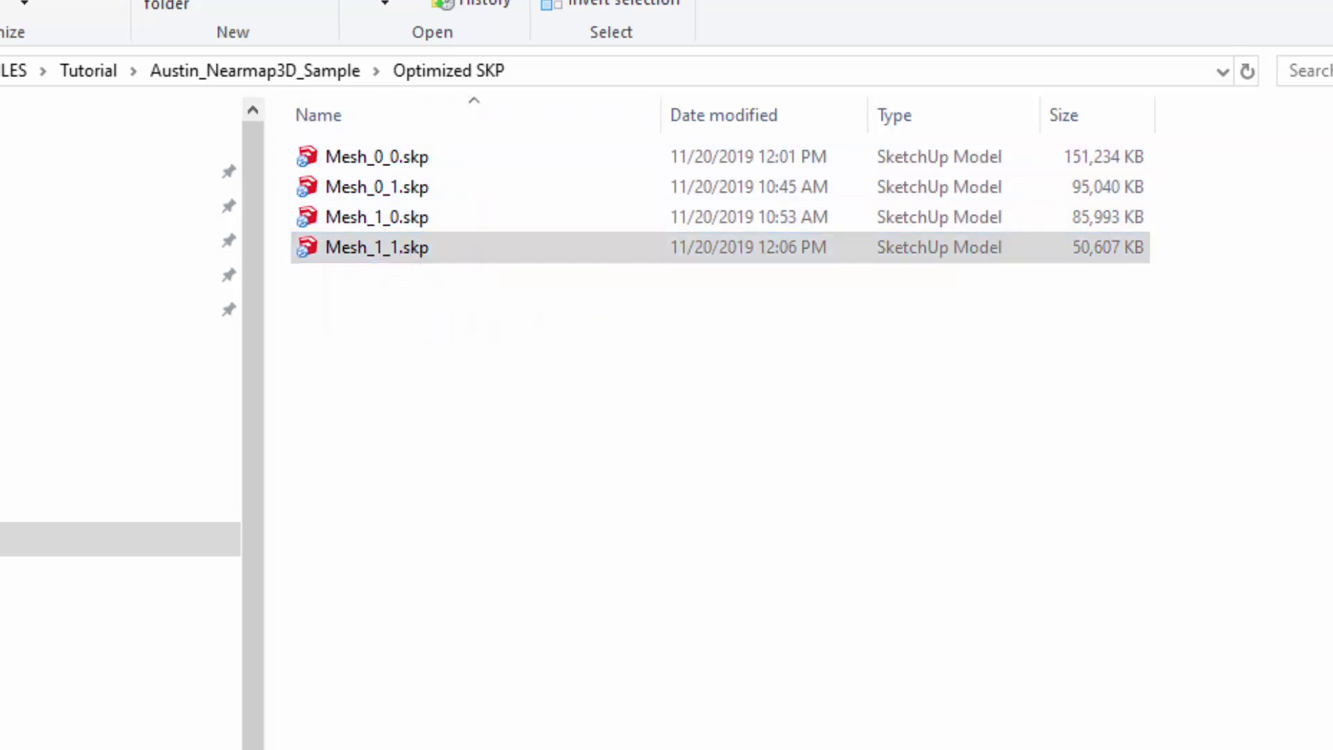
Orbit around the Mesh_0_0 and Mesh_0_1 city tiles to inspect them.
{"action": "mouse_move", "coordinate": [1137, 736]}
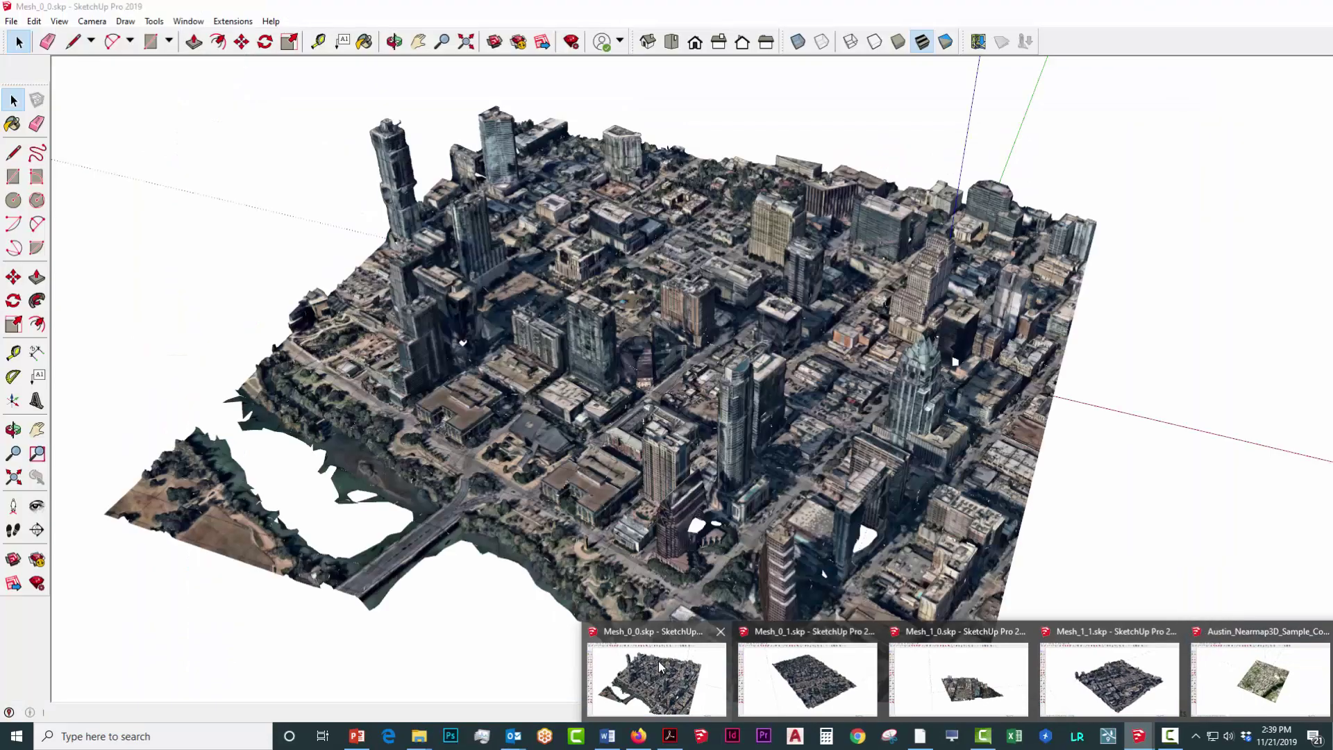
{"action": "left_click", "coordinate": [658, 661]}
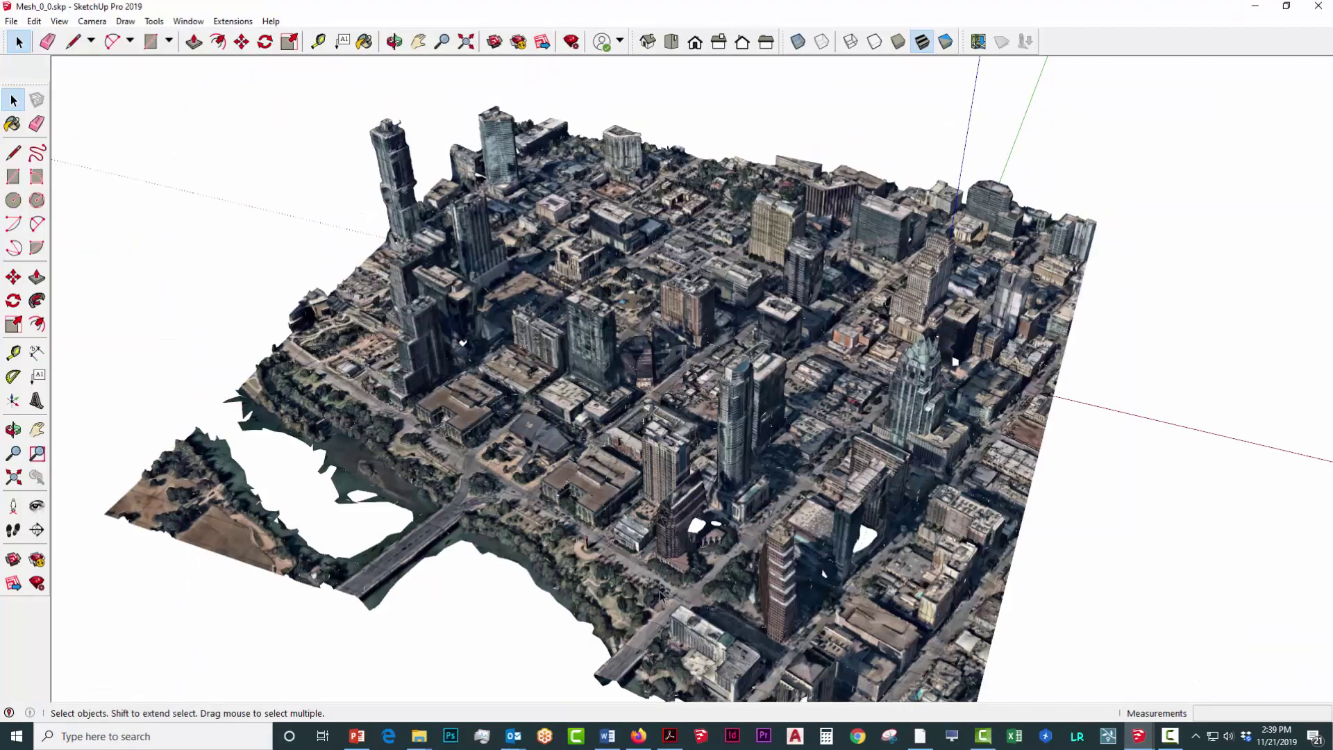
{"action": "mouse_move", "coordinate": [710, 391]}
{"action": "middle_mouse_down"}
{"action": "mouse_move", "coordinate": [967, 419]}
{"action": "mouse_move", "coordinate": [1092, 633]}
{"action": "middle_mouse_up"}
{"action": "mouse_move", "coordinate": [1142, 744]}
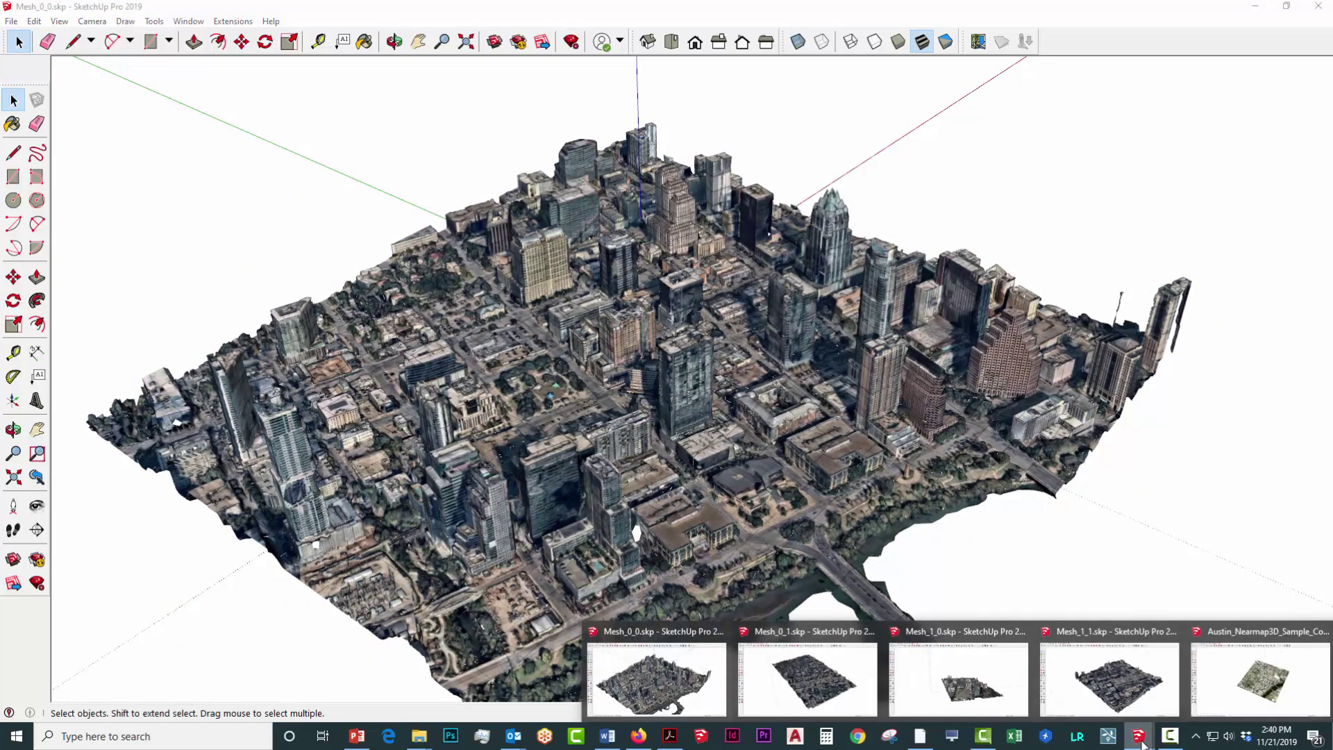
{"action": "left_click", "coordinate": [809, 677]}
{"action": "middle_click_drag", "start_coordinate": [747, 421], "coordinate": [688, 358]}
Orbit around the Mesh_1_0 and Mesh_1_1 city tiles to inspect them.
{"action": "mouse_move", "coordinate": [1138, 741]}
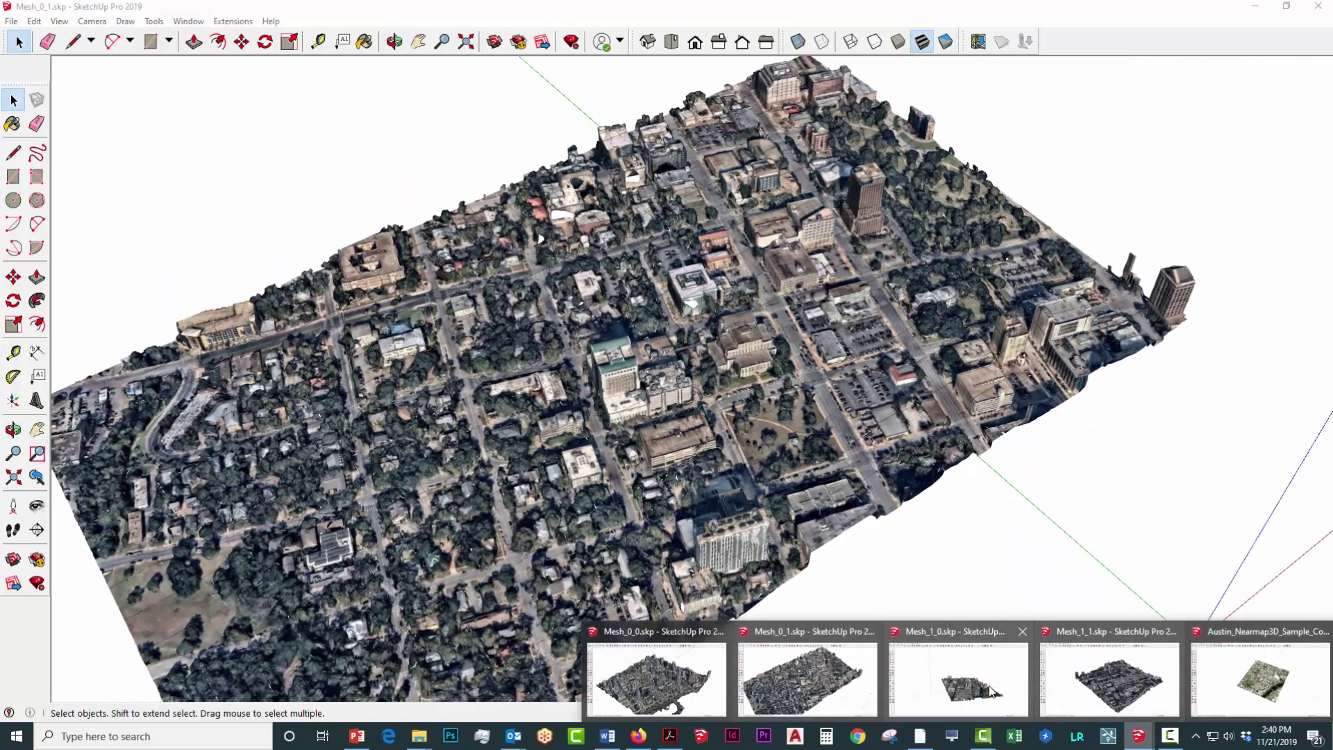
{"action": "left_click", "coordinate": [967, 671]}
{"action": "mouse_move", "coordinate": [717, 464]}
{"action": "middle_mouse_down"}
{"action": "mouse_move", "coordinate": [722, 450]}
{"action": "mouse_move", "coordinate": [694, 445]}
{"action": "mouse_move", "coordinate": [736, 458]}
{"action": "middle_mouse_up"}
{"action": "mouse_move", "coordinate": [1131, 741]}
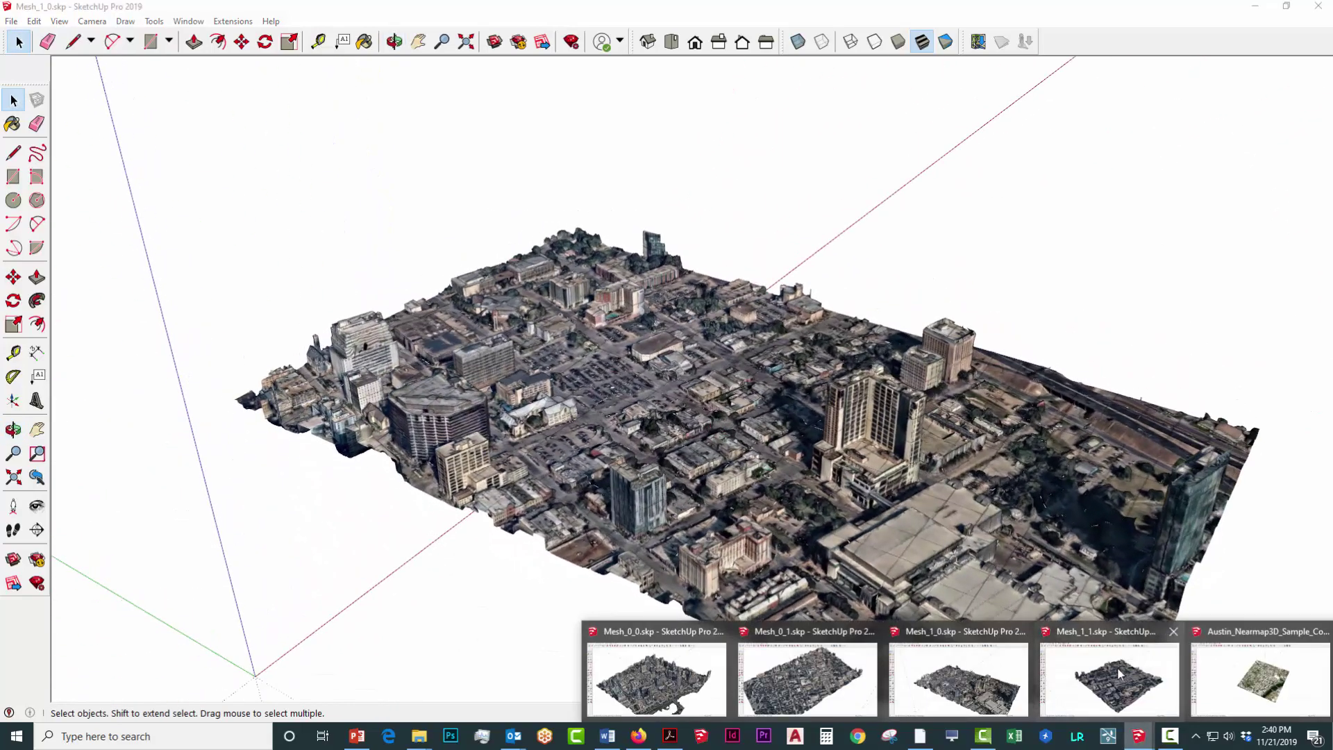
{"action": "left_click", "coordinate": [805, 671]}
{"action": "mouse_move", "coordinate": [600, 391]}
{"action": "middle_mouse_down"}
{"action": "mouse_move", "coordinate": [670, 410]}
{"action": "mouse_move", "coordinate": [543, 534]}
{"action": "middle_mouse_up"}
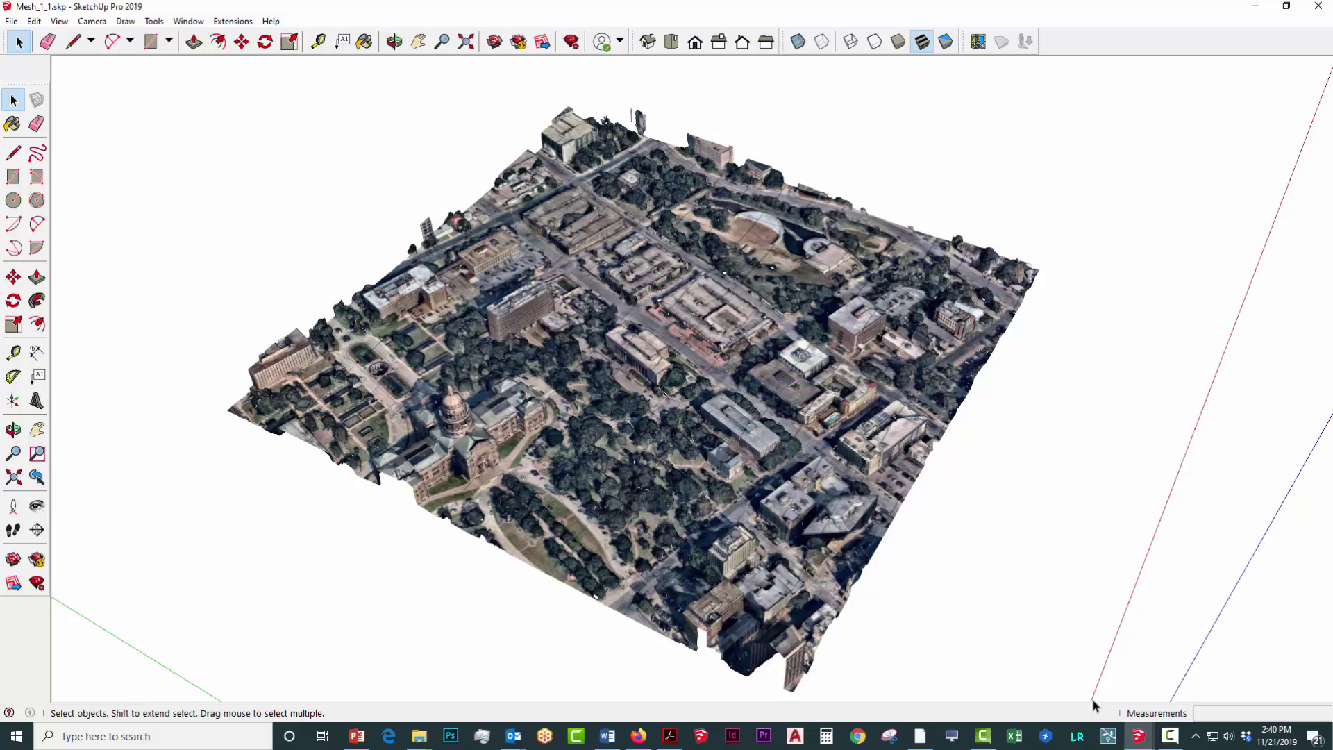
Bring up the empty Austin_Nearmap3D_Sample_Combined.skp model.
{"action": "key", "text": "F10"}
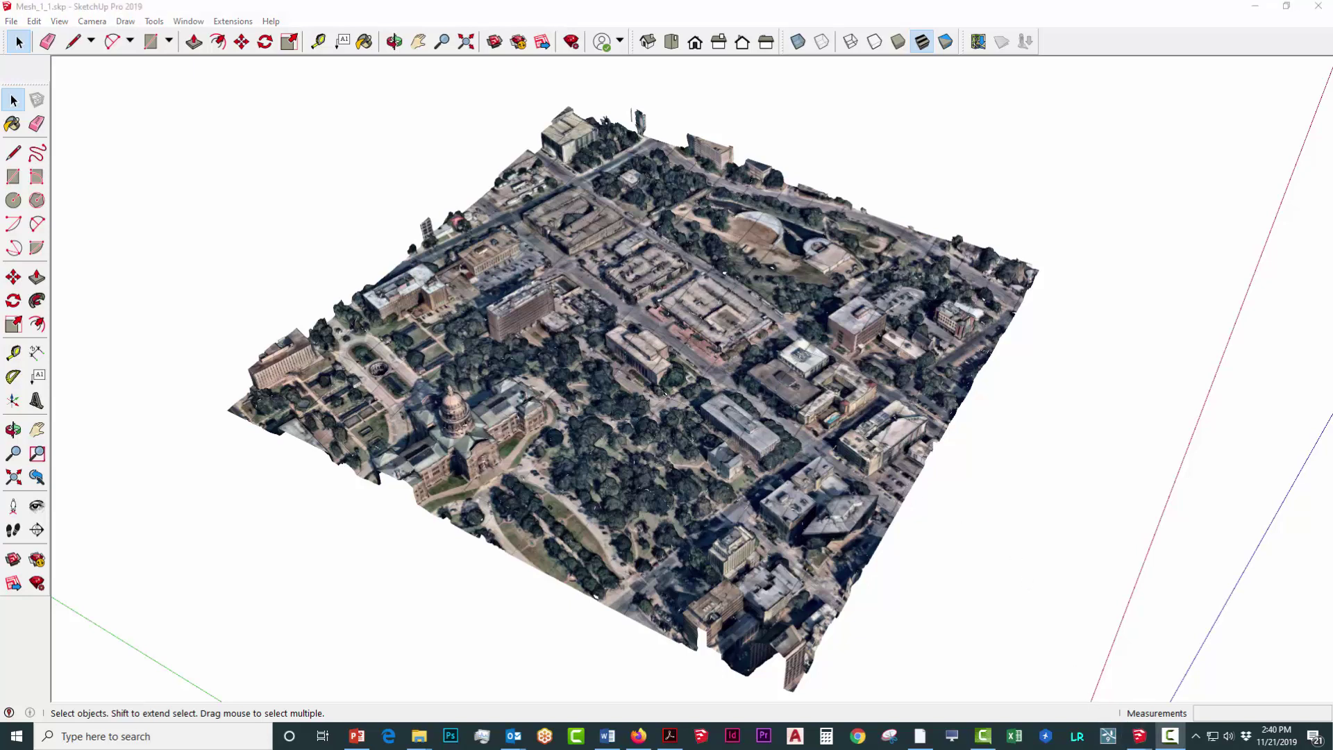
{"action": "mouse_move", "coordinate": [425, 741]}
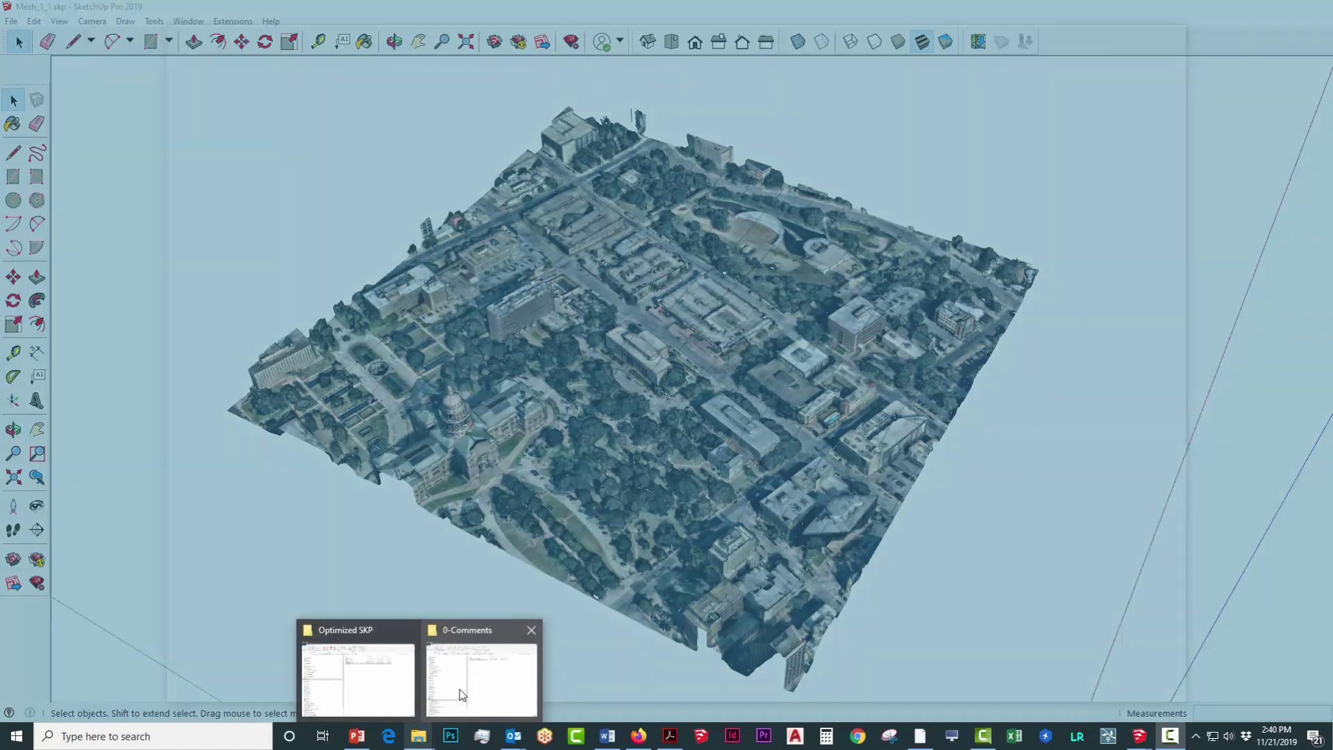
{"action": "mouse_move", "coordinate": [413, 697]}
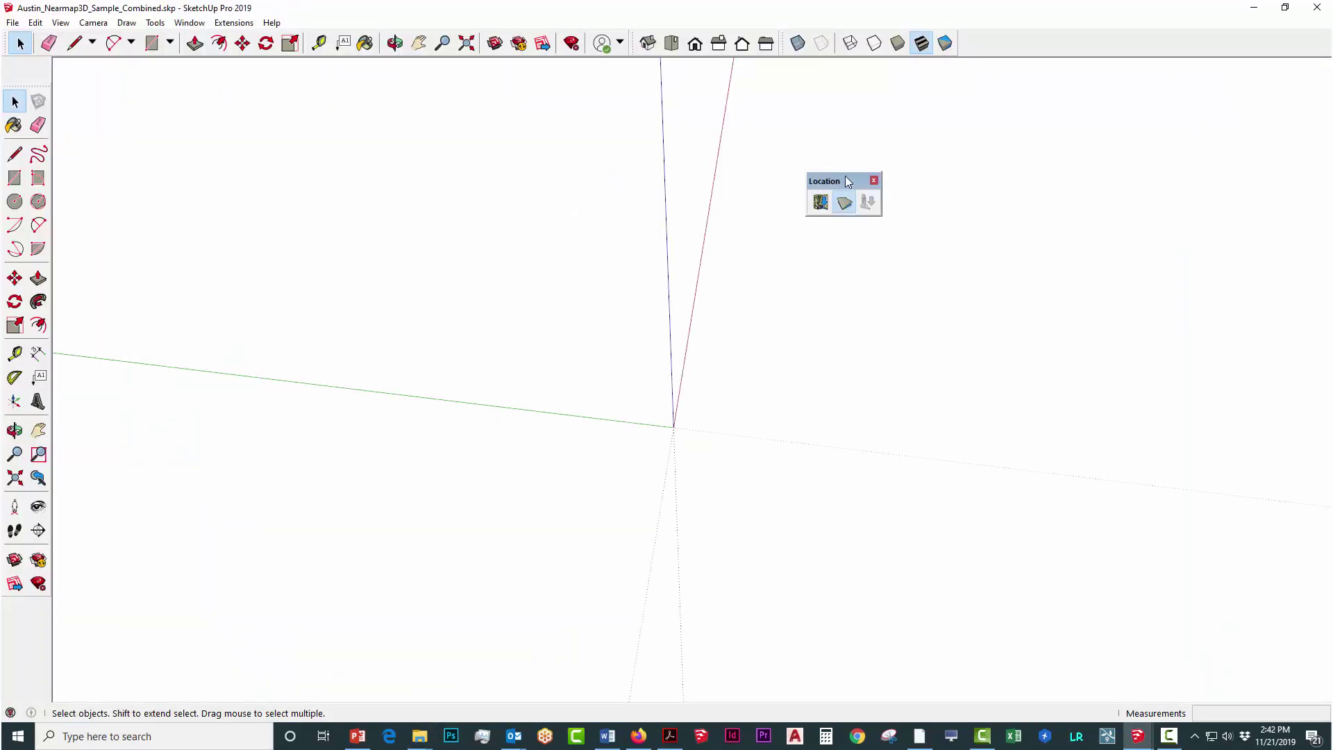
Enable the Location toolbar and launch Add Location for the combined model.
{"action": "right_click", "coordinate": [978, 49]}
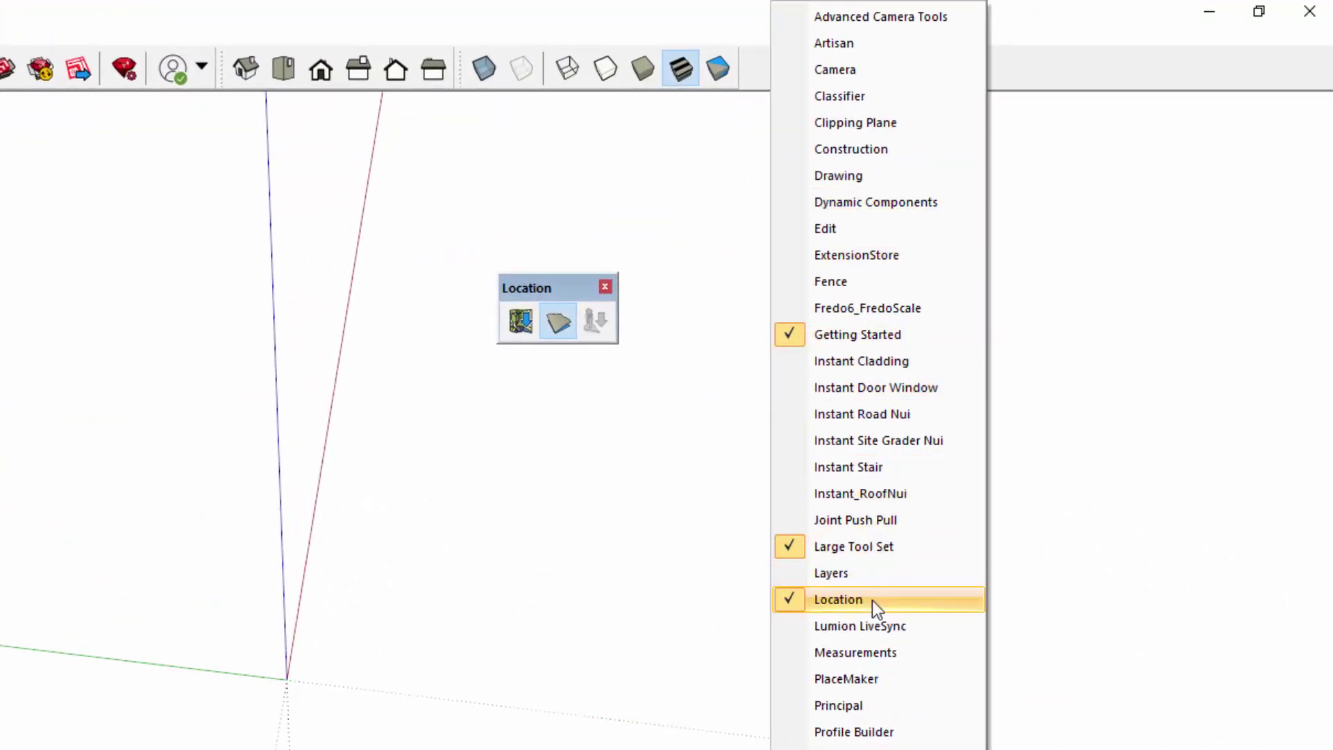
{"action": "left_click", "coordinate": [1044, 53]}
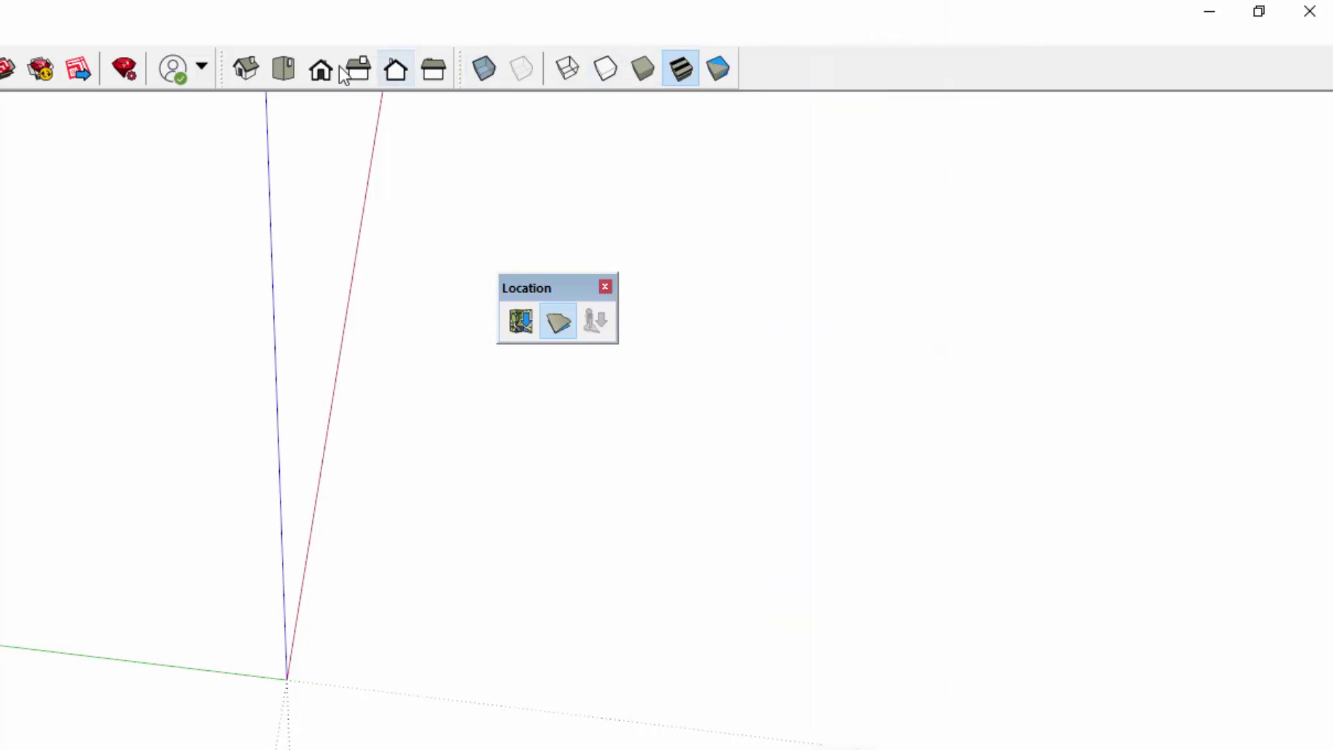
{"action": "right_click", "coordinate": [511, 68]}
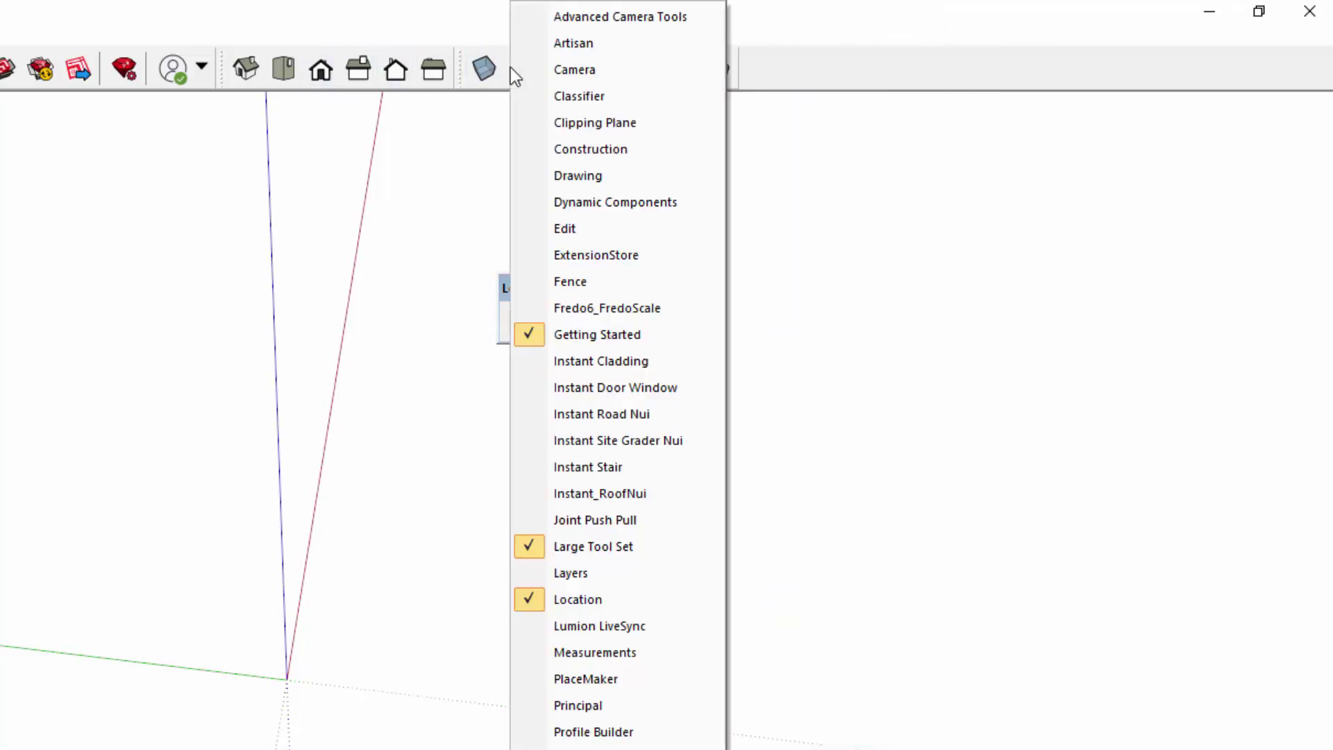
{"action": "left_click", "coordinate": [602, 599]}
{"action": "right_click", "coordinate": [603, 69]}
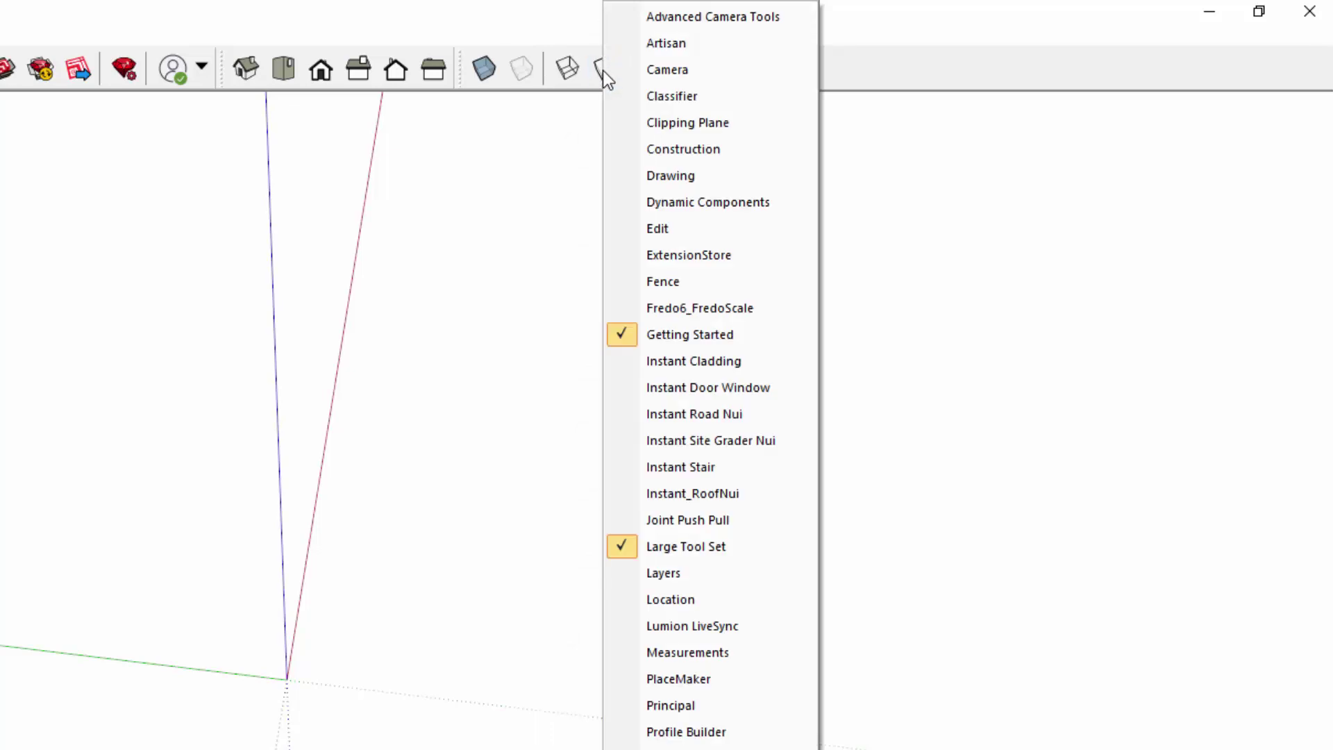
{"action": "left_click", "coordinate": [685, 593]}
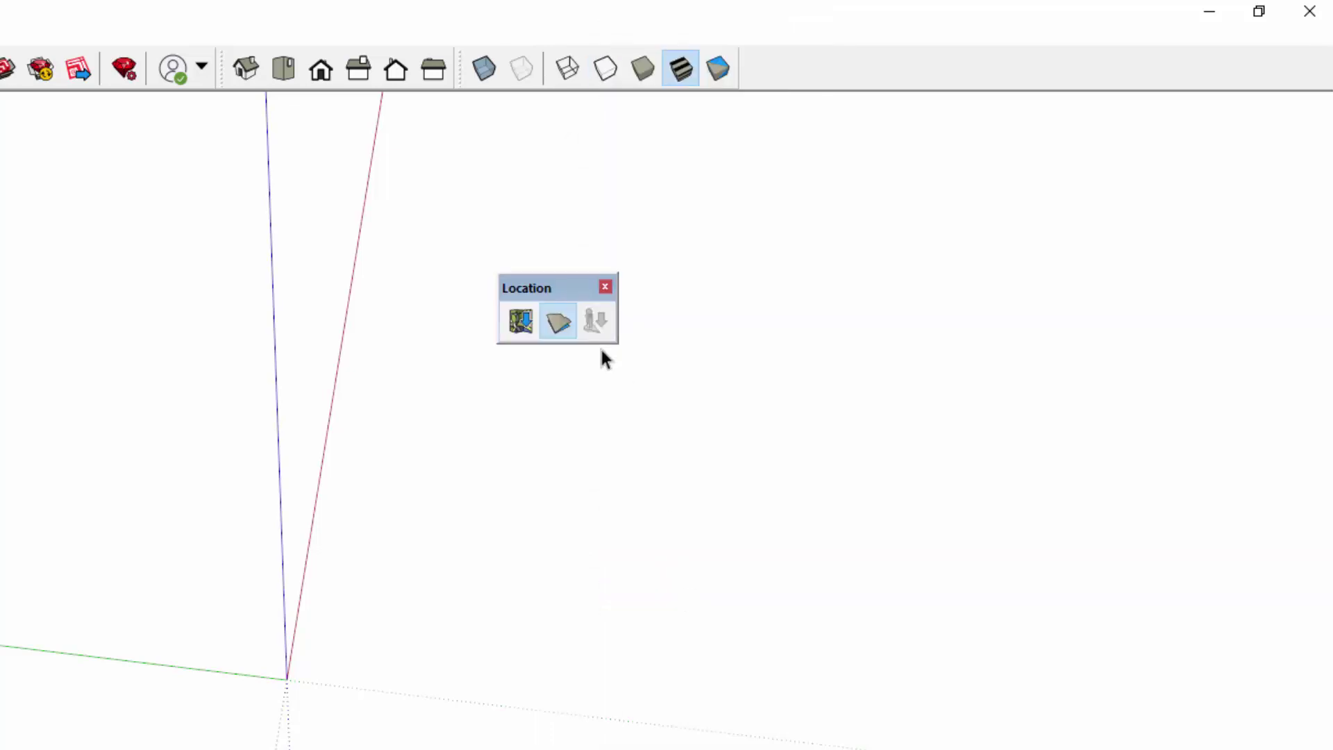
{"action": "left_click_drag", "start_coordinate": [544, 290], "coordinate": [520, 267]}
{"action": "left_click", "coordinate": [504, 297]}
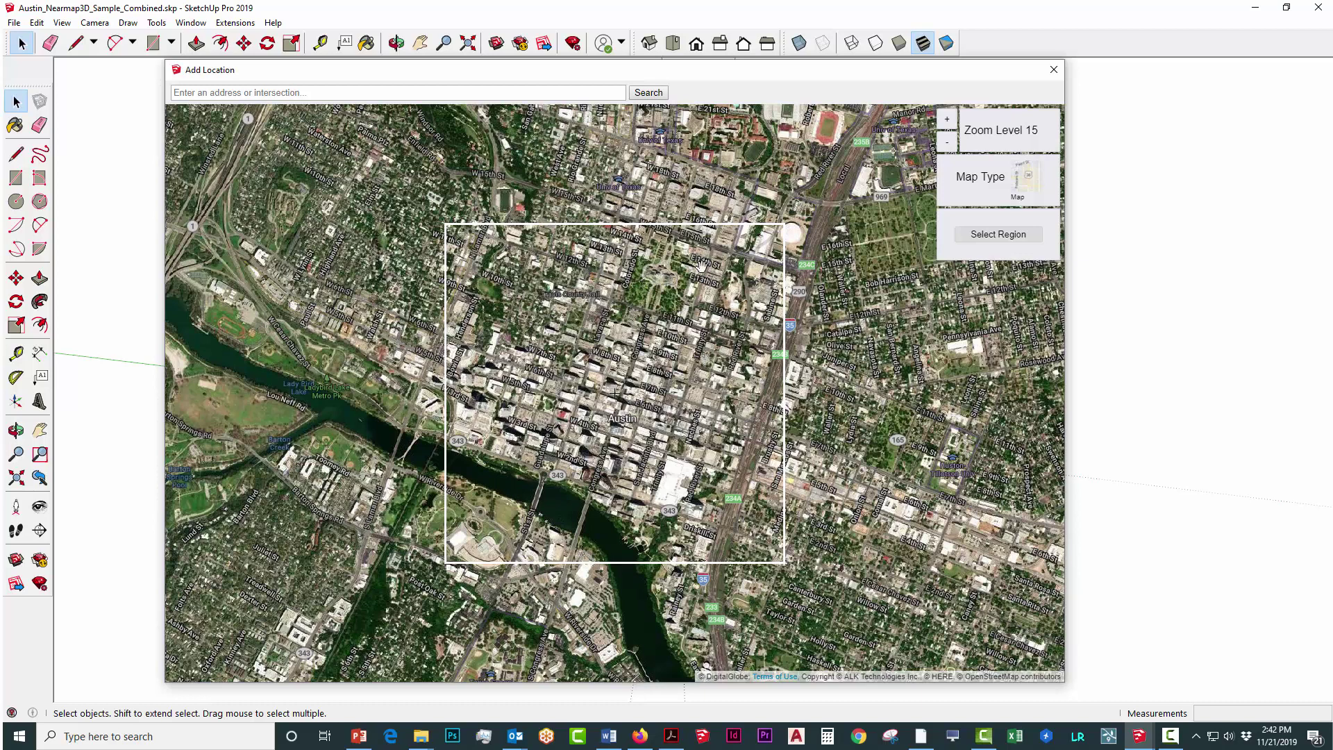
Select the downtown Austin map region and import it as terrain.
{"action": "left_click", "coordinate": [987, 236]}
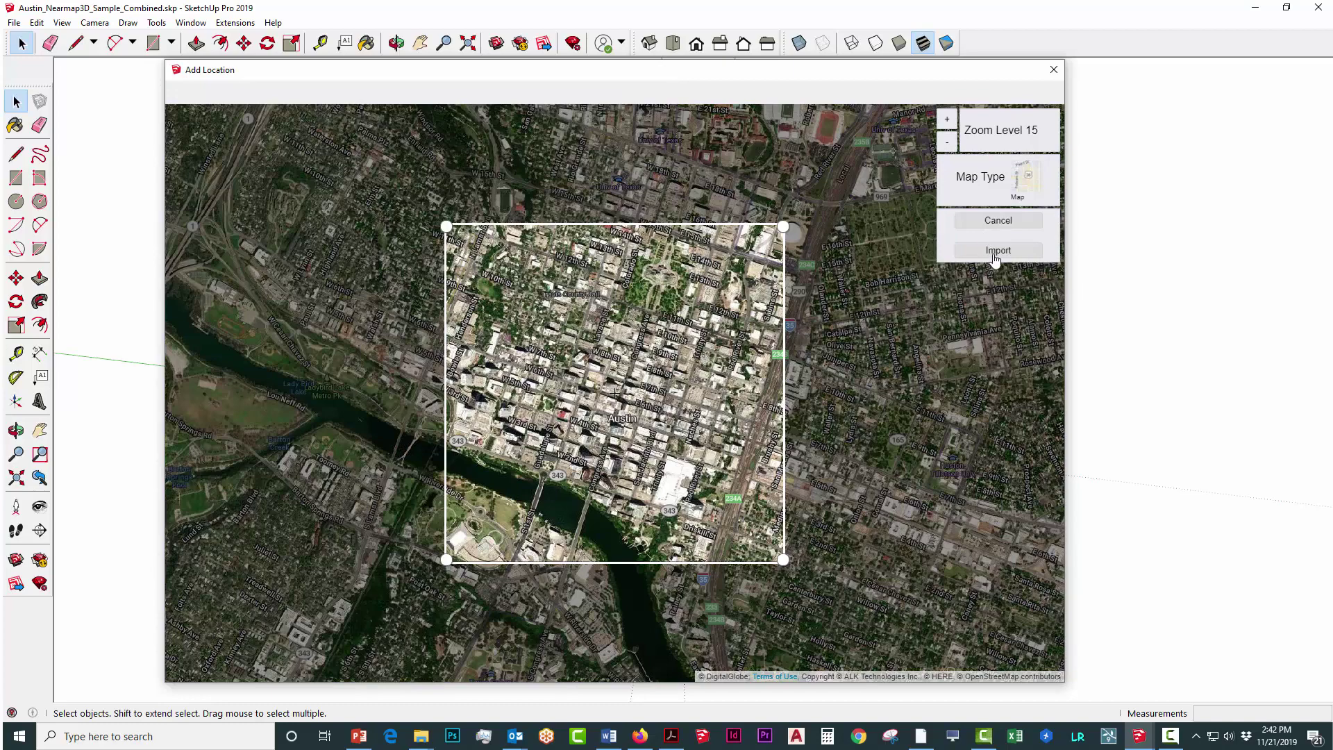
{"action": "left_click", "coordinate": [997, 250]}
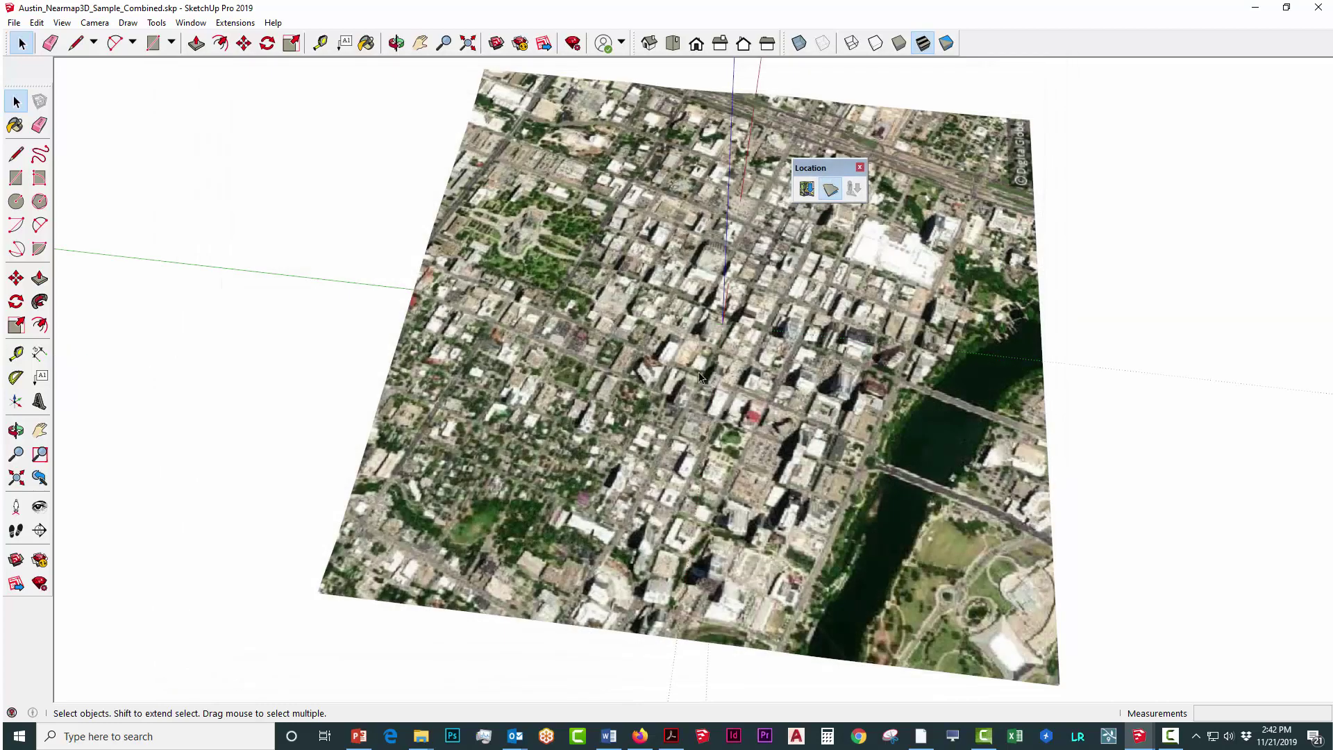
Open the PlaceMaker panel from Extensions and move it left beside the aerial map.
{"action": "middle_click_drag", "start_coordinate": [696, 377], "coordinate": [436, 304]}
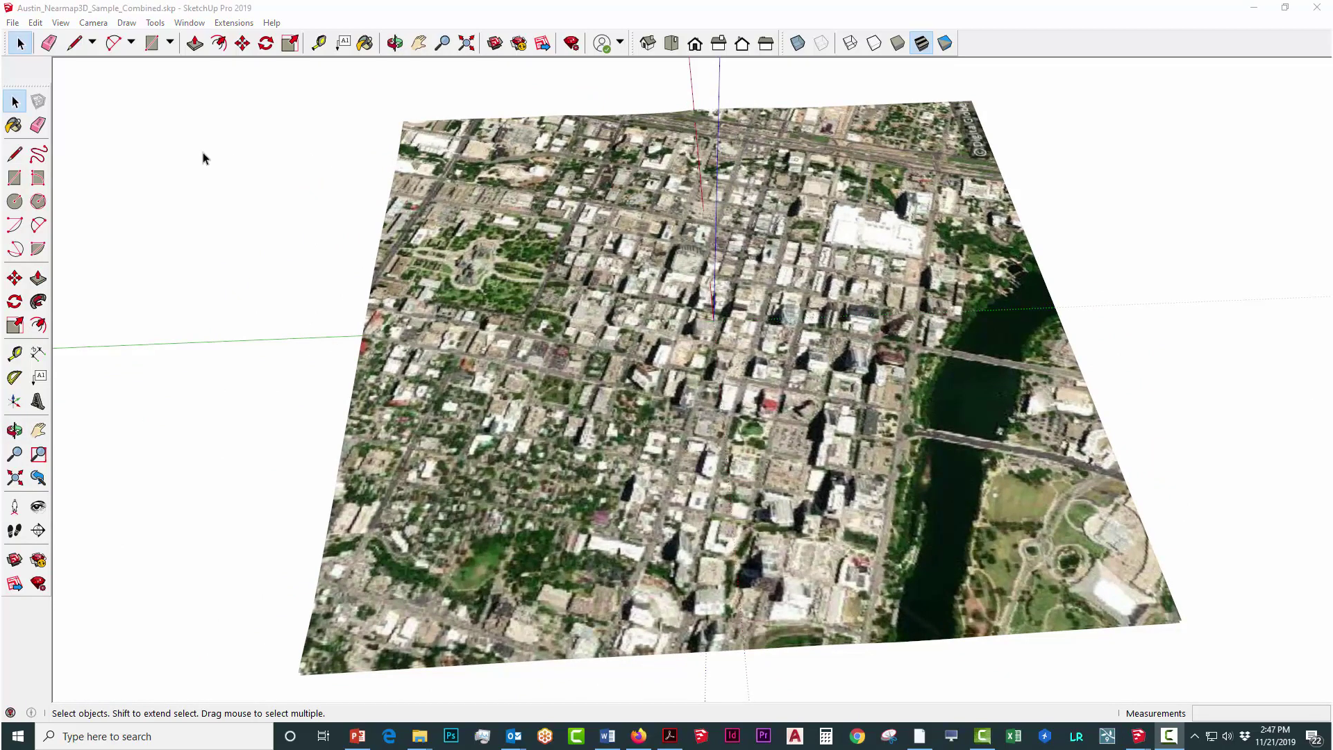
{"action": "left_click", "coordinate": [233, 23]}
{"action": "mouse_move", "coordinate": [238, 66]}
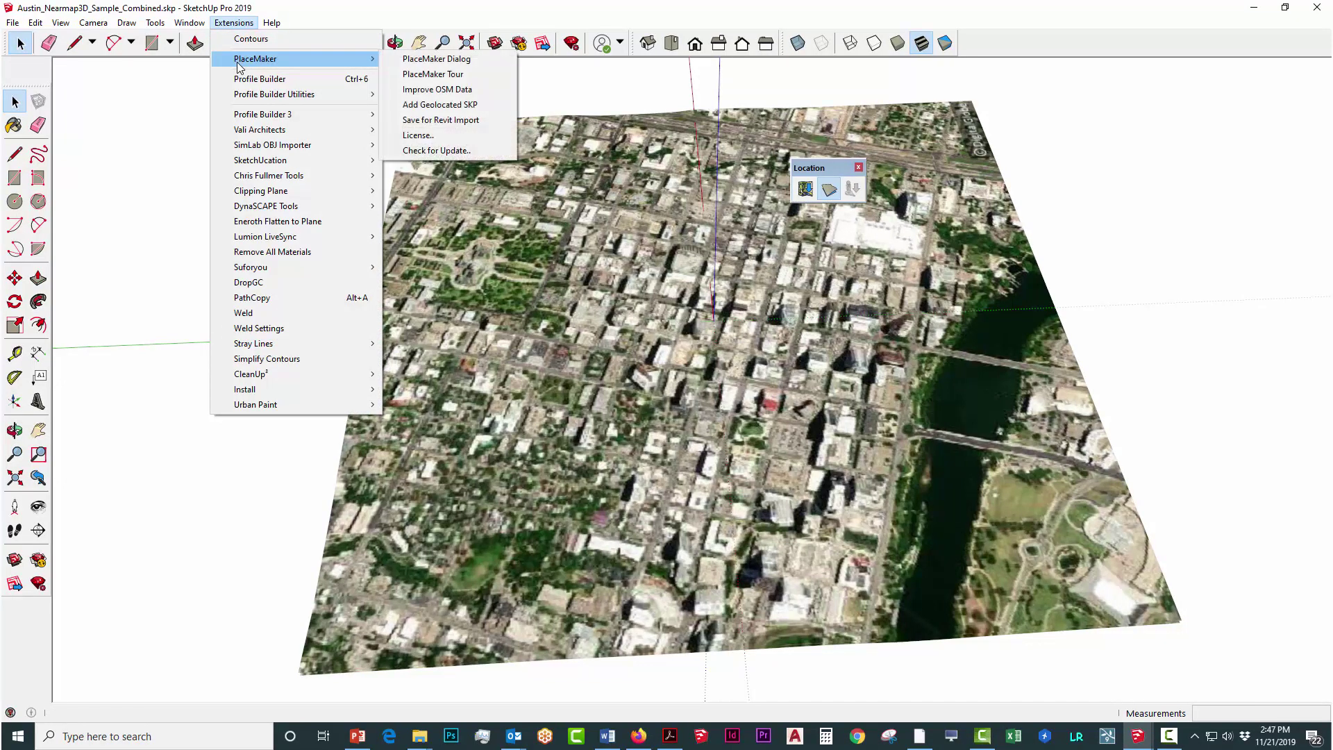
{"action": "left_click", "coordinate": [441, 61]}
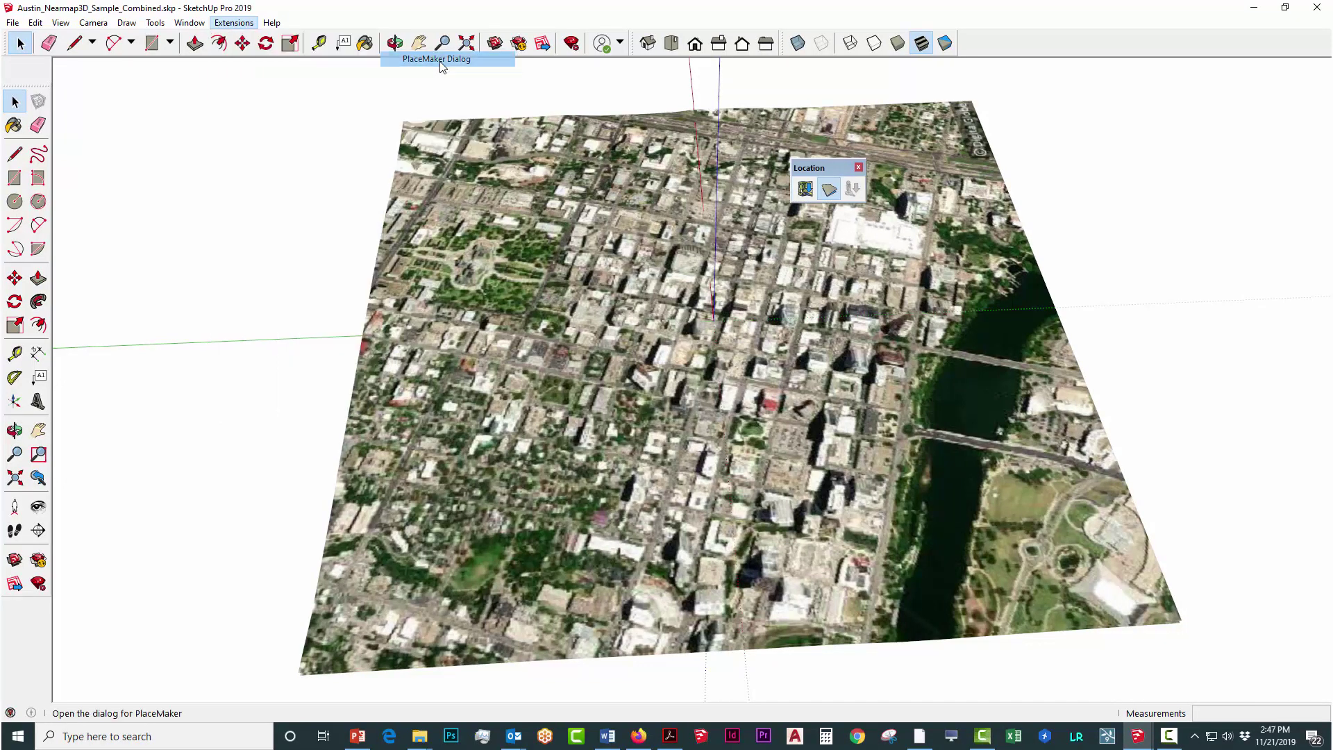
{"action": "left_click_drag", "start_coordinate": [194, 150], "coordinate": [156, 151]}
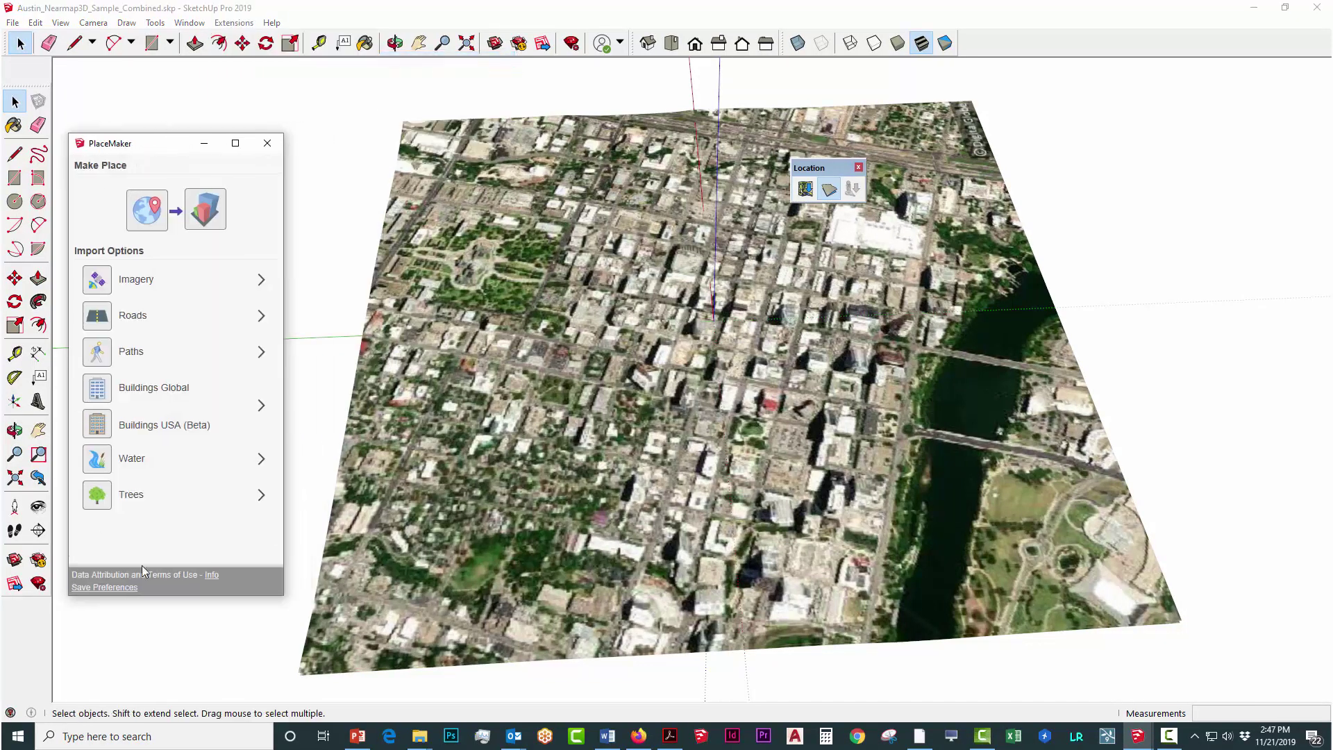
{"action": "left_click", "coordinate": [222, 23]}
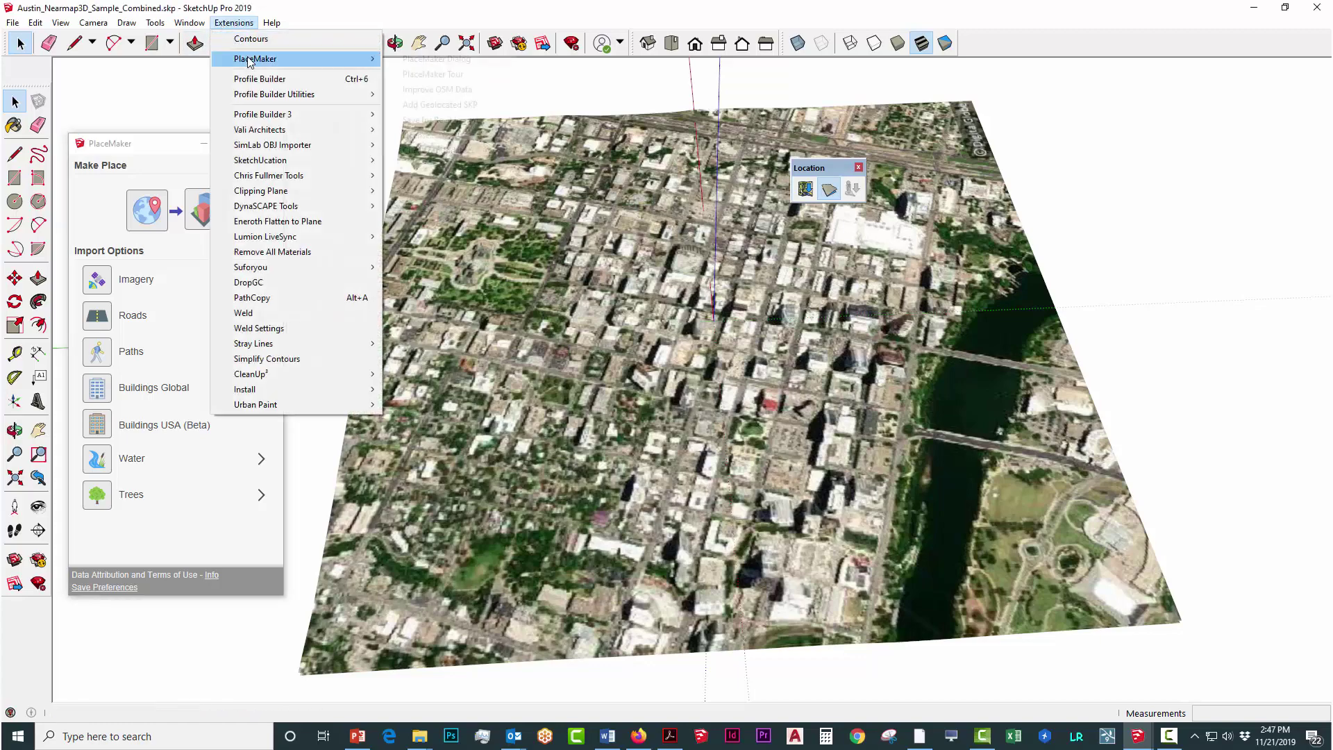
{"action": "mouse_move", "coordinate": [251, 61]}
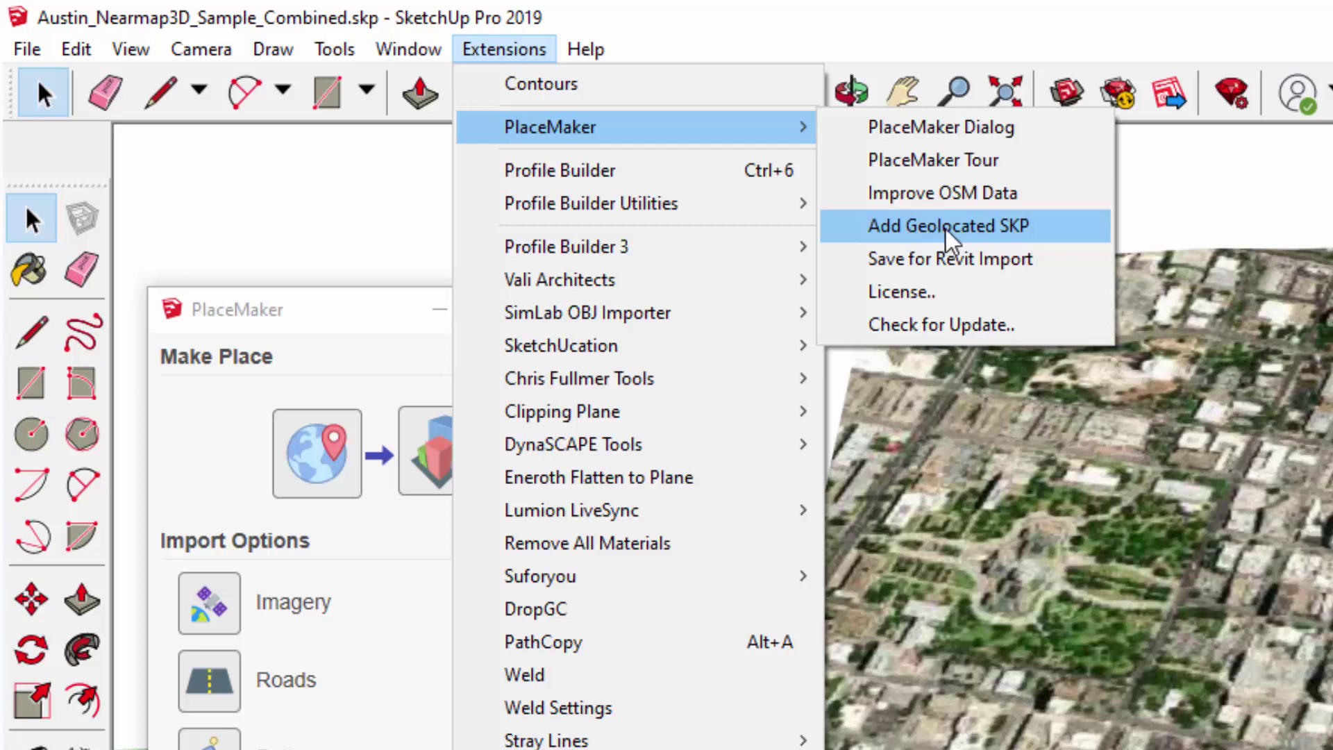
Import Mesh_1_1.skp from Optimized SKP via Add Geolocated SKP and view it on the terrain.
{"action": "left_click", "coordinate": [1045, 227]}
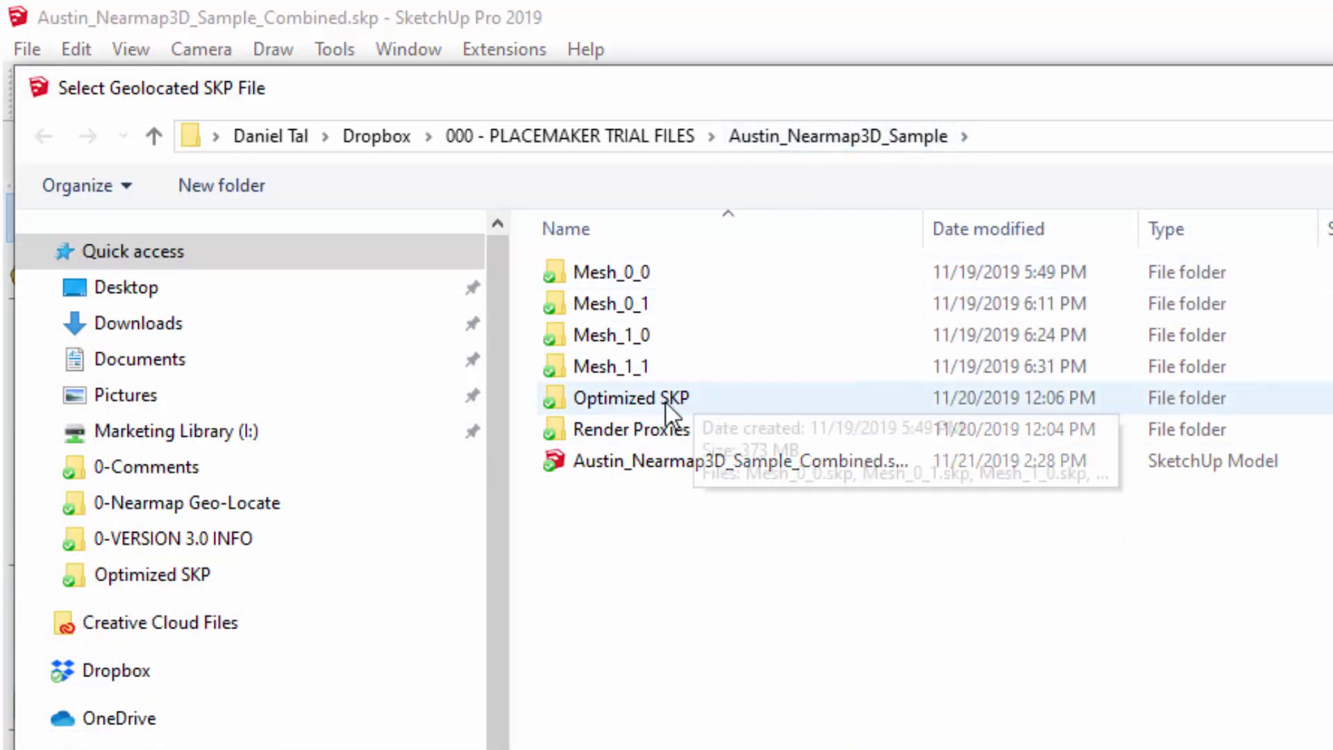
{"action": "double_click", "coordinate": [663, 404]}
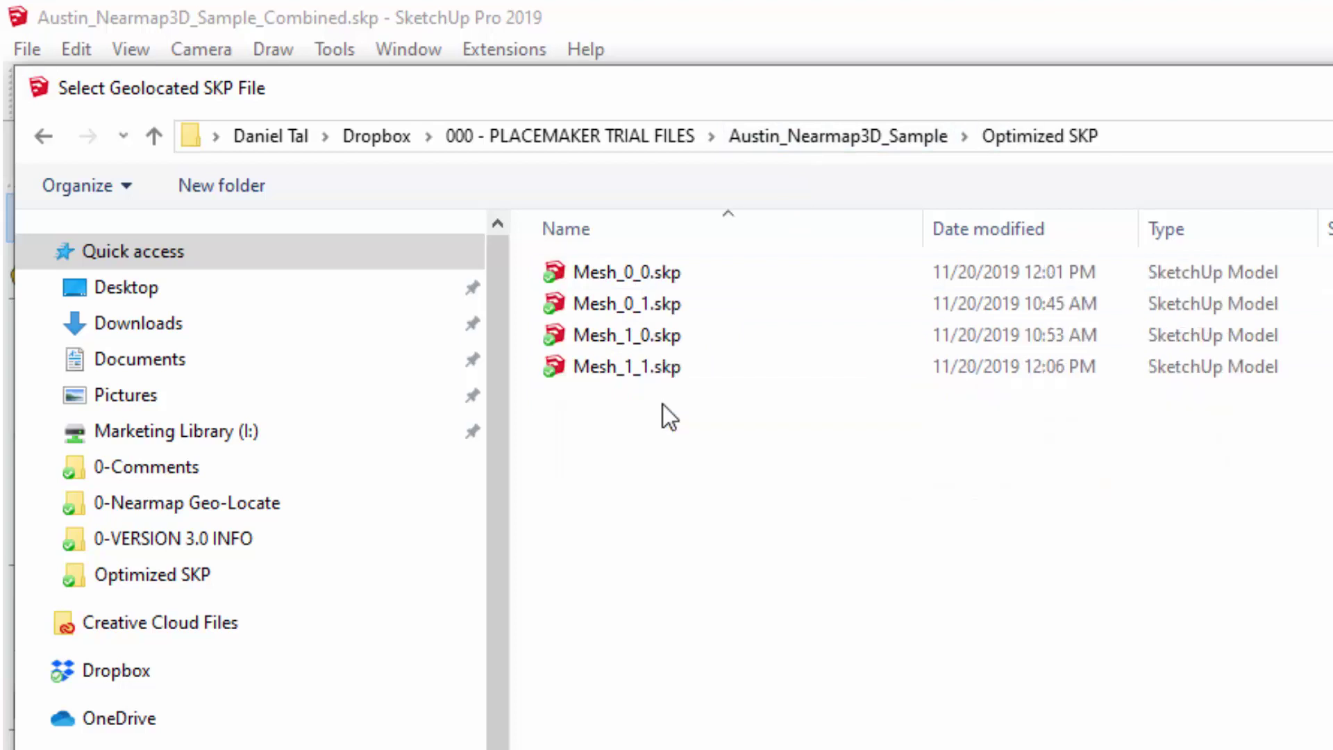
{"action": "left_click", "coordinate": [641, 362]}
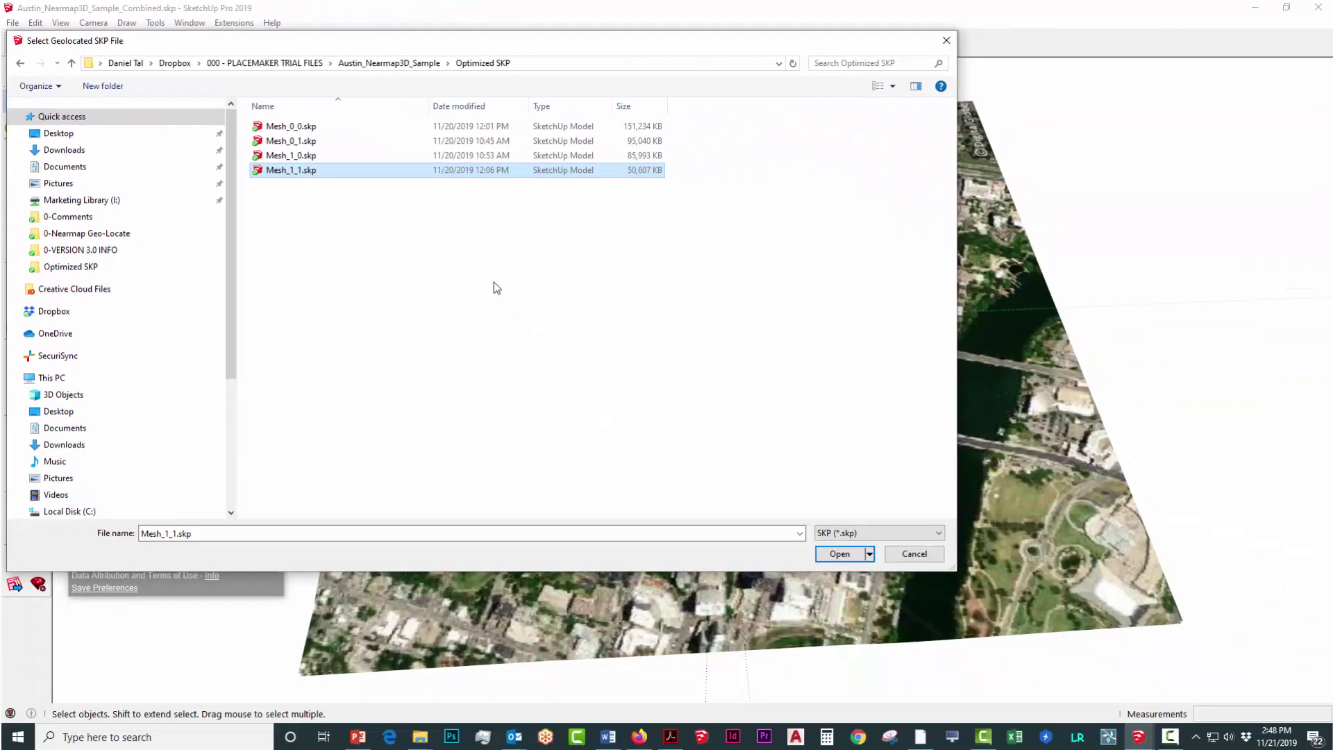
{"action": "left_click", "coordinate": [858, 558]}
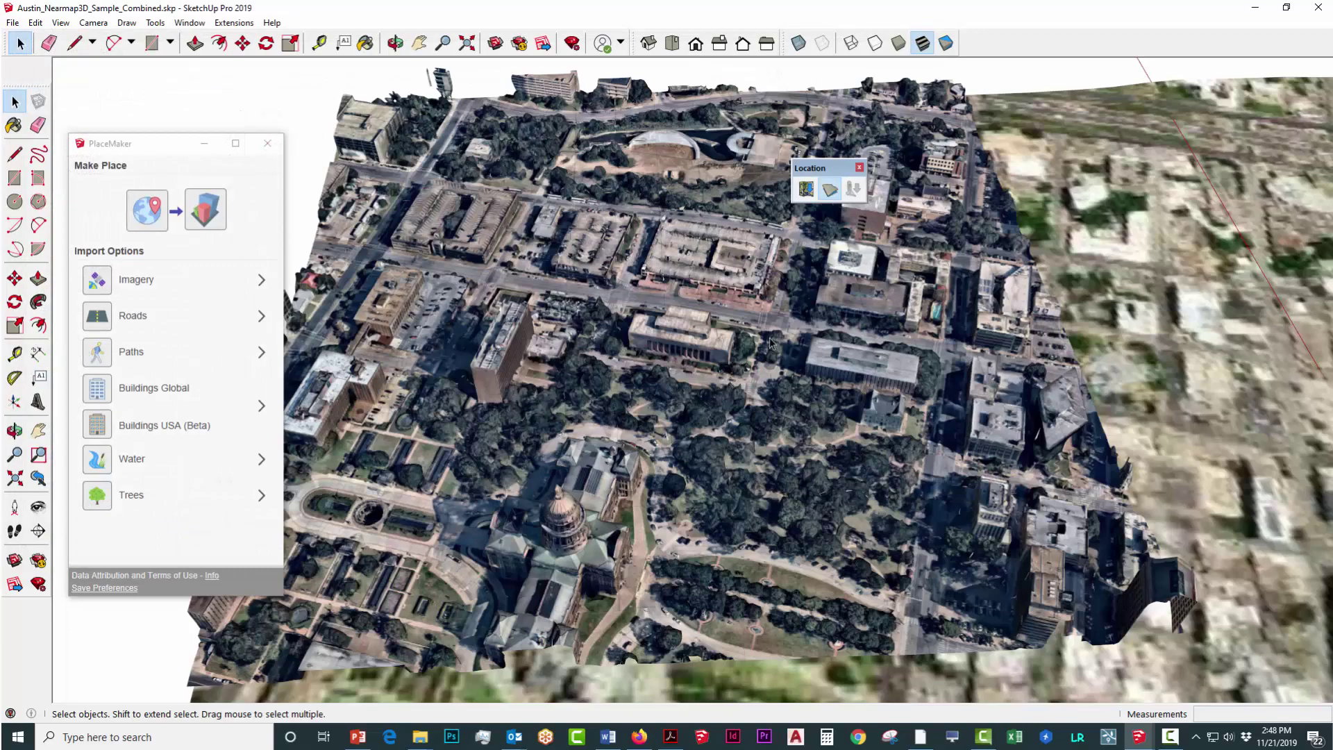
{"action": "middle_click_drag", "start_coordinate": [801, 284], "coordinate": [608, 294]}
{"action": "scroll", "coordinate": [607, 294], "scroll_direction": "down", "scroll_amount": 2}
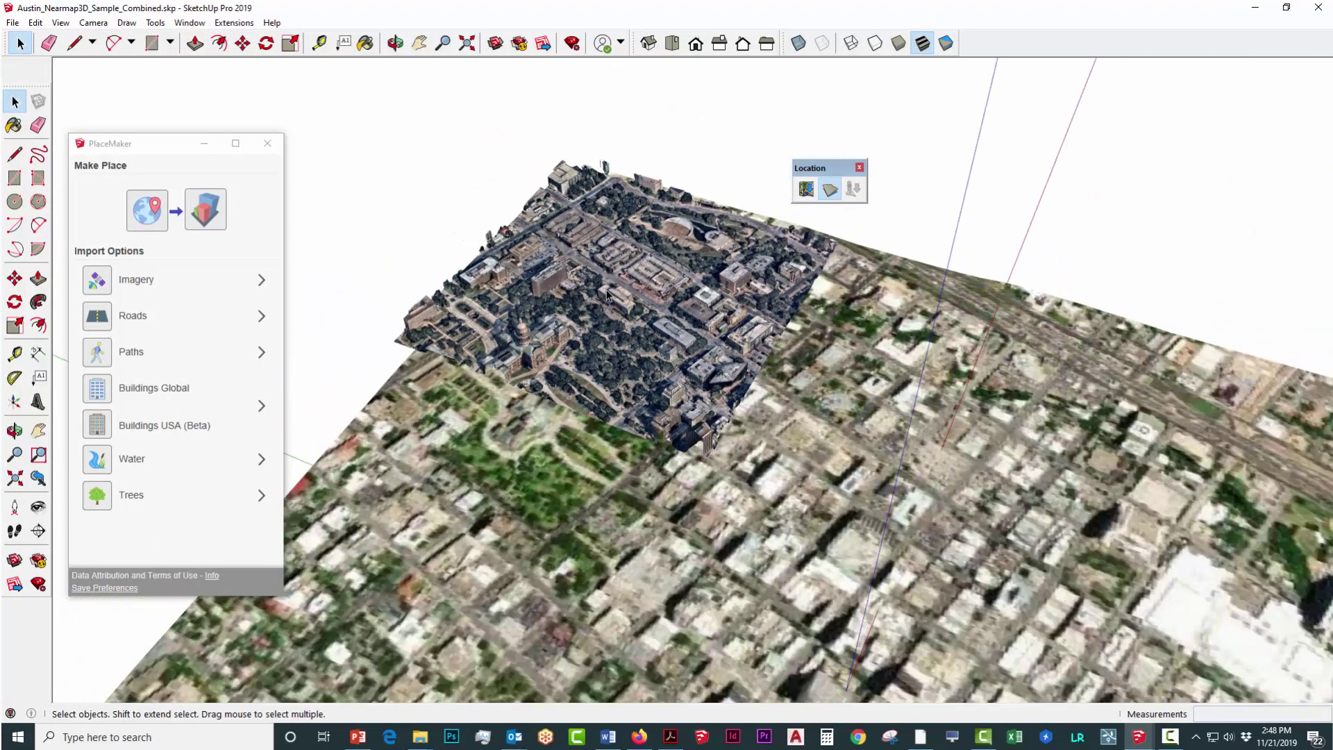
Import the geolocated Mesh_1_0.skp tile via PlaceMaker Add Geolocated SKP.
{"action": "left_click", "coordinate": [217, 23]}
{"action": "mouse_move", "coordinate": [306, 59]}
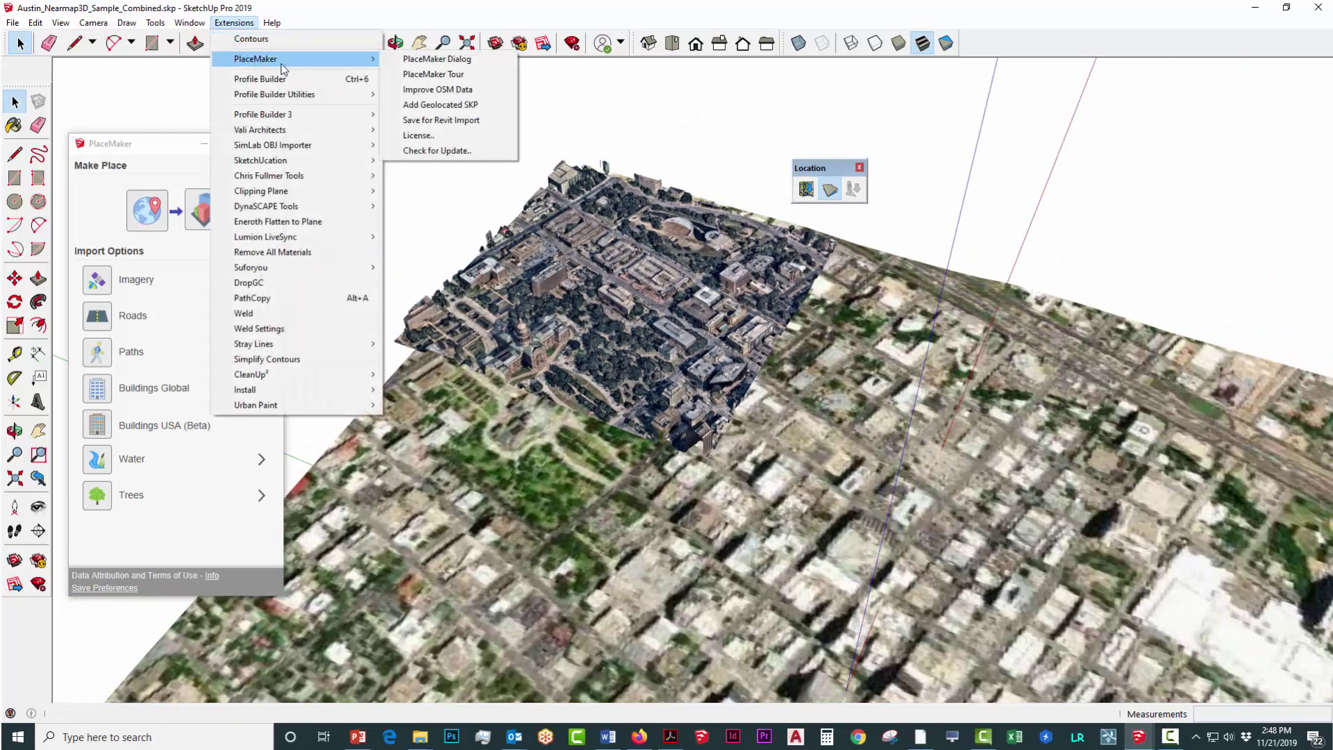
{"action": "left_click", "coordinate": [456, 104]}
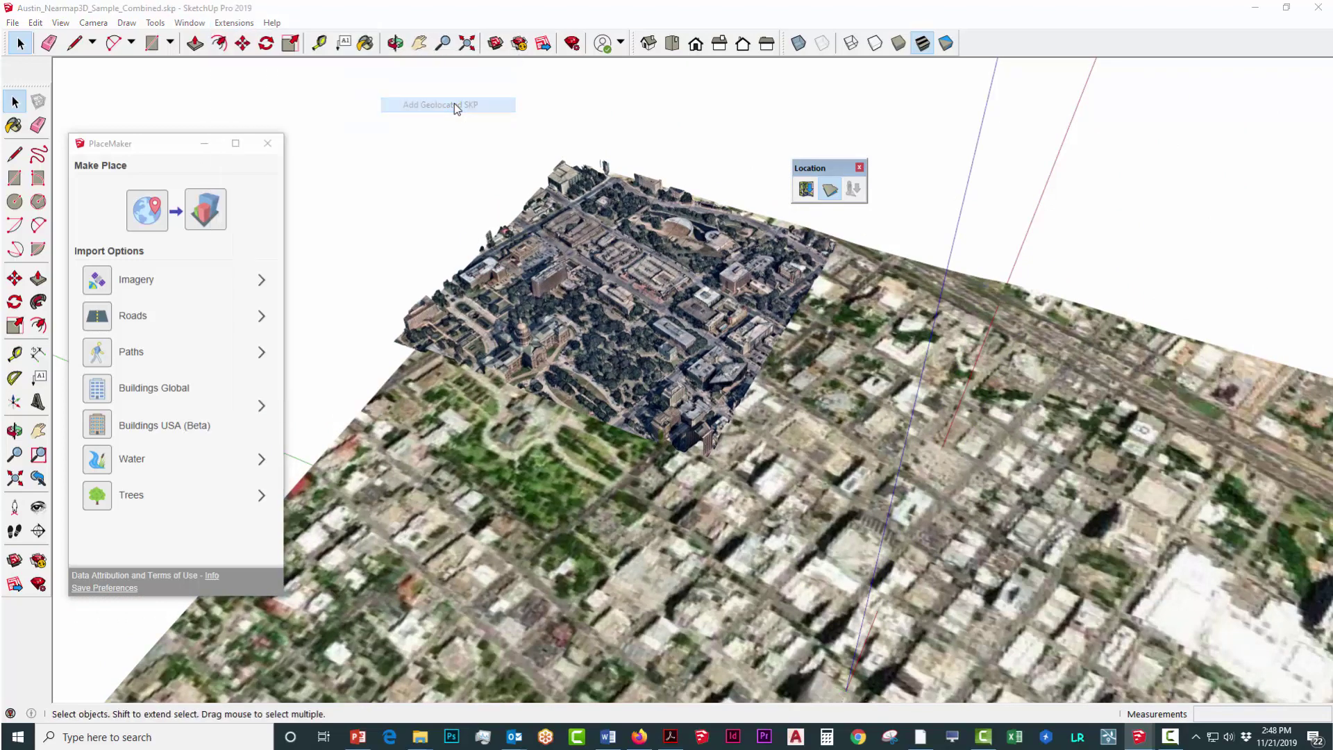
{"action": "left_click", "coordinate": [298, 156]}
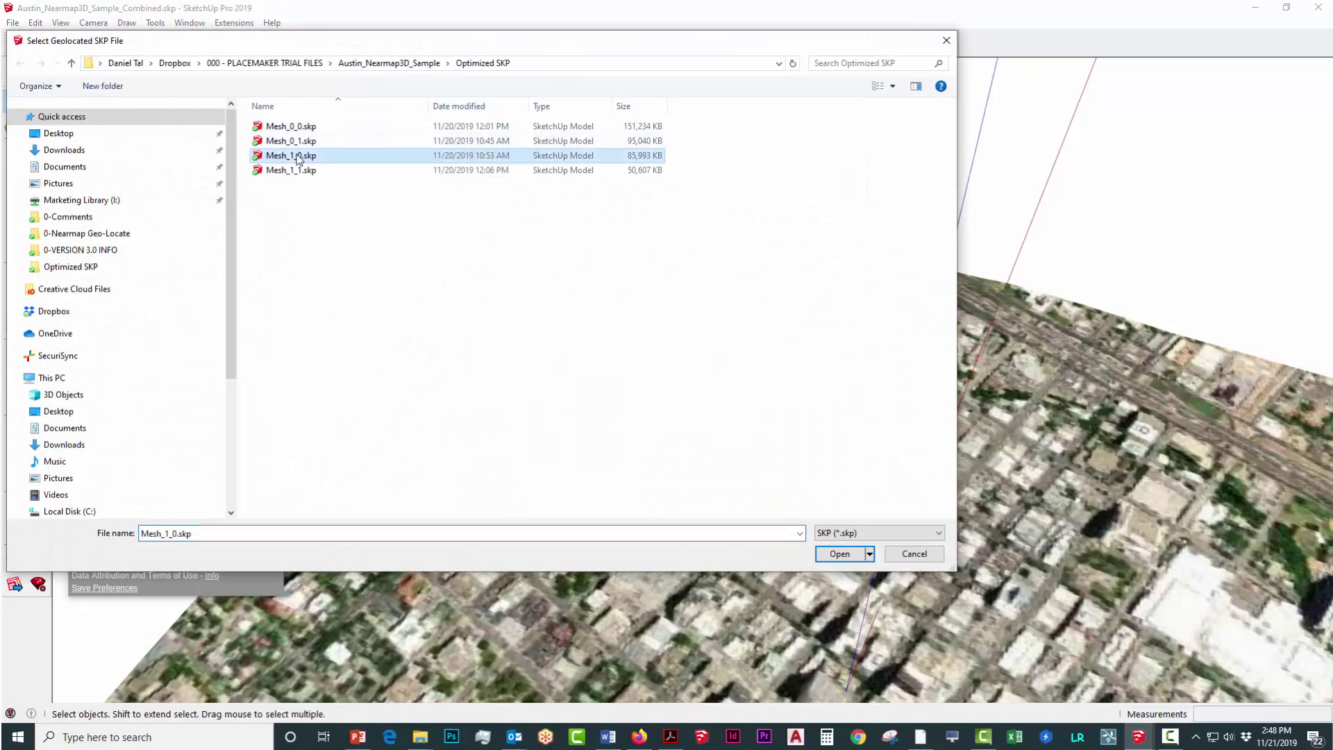
{"action": "left_click", "coordinate": [852, 554]}
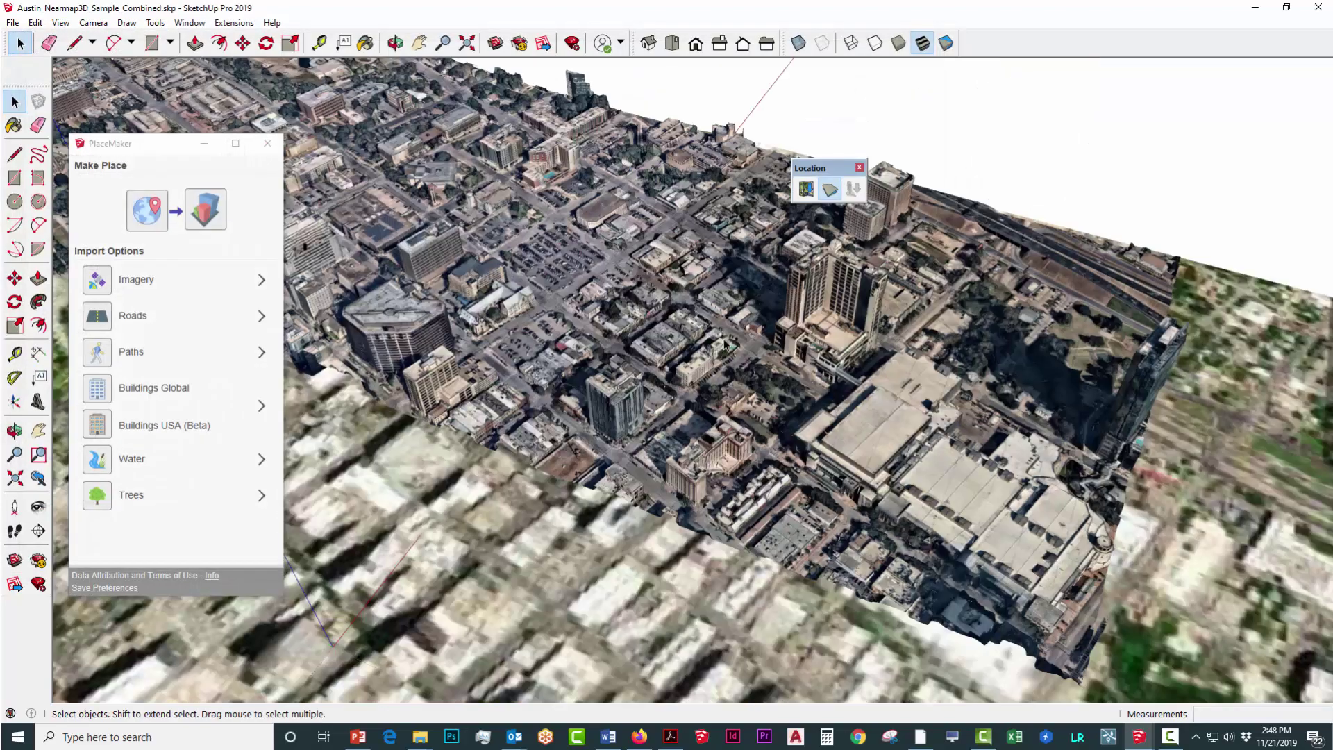
{"action": "scroll", "coordinate": [643, 300], "scroll_direction": "down", "scroll_amount": 10}
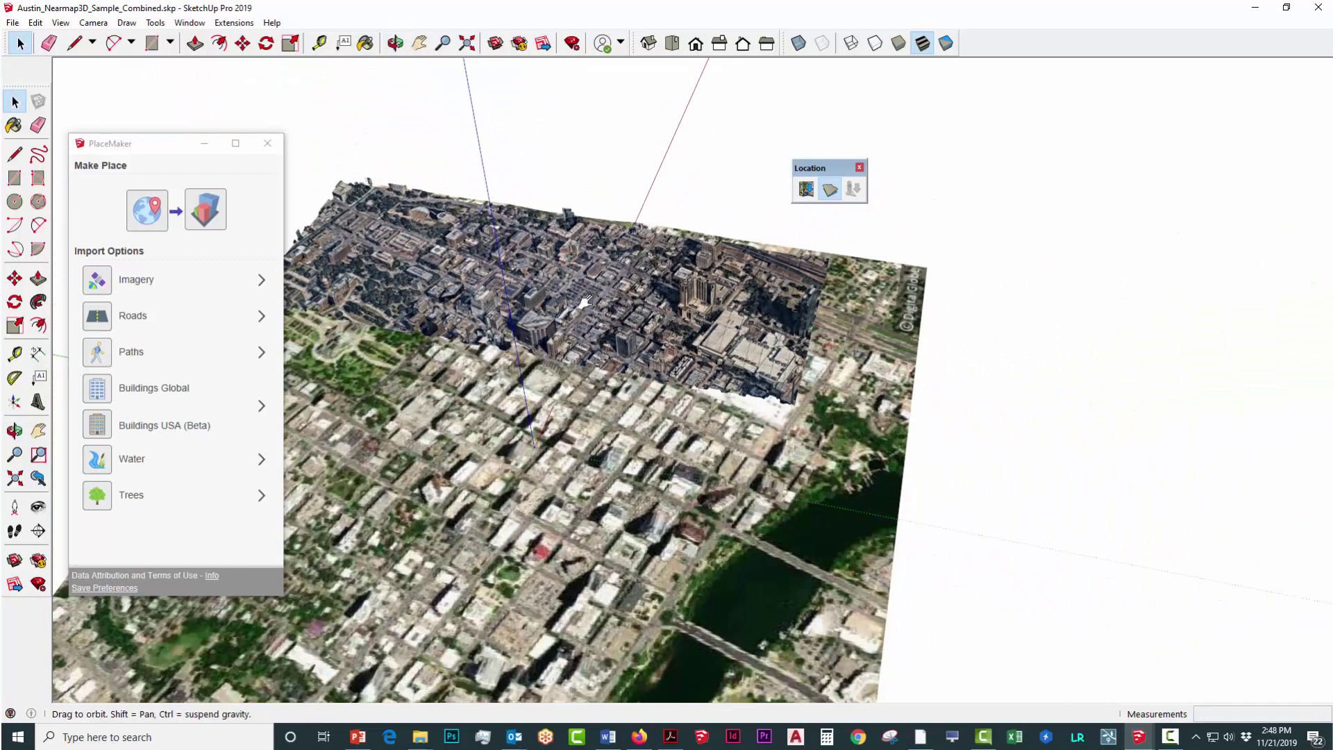
{"action": "middle_click_drag", "start_coordinate": [583, 301], "coordinate": [359, 66]}
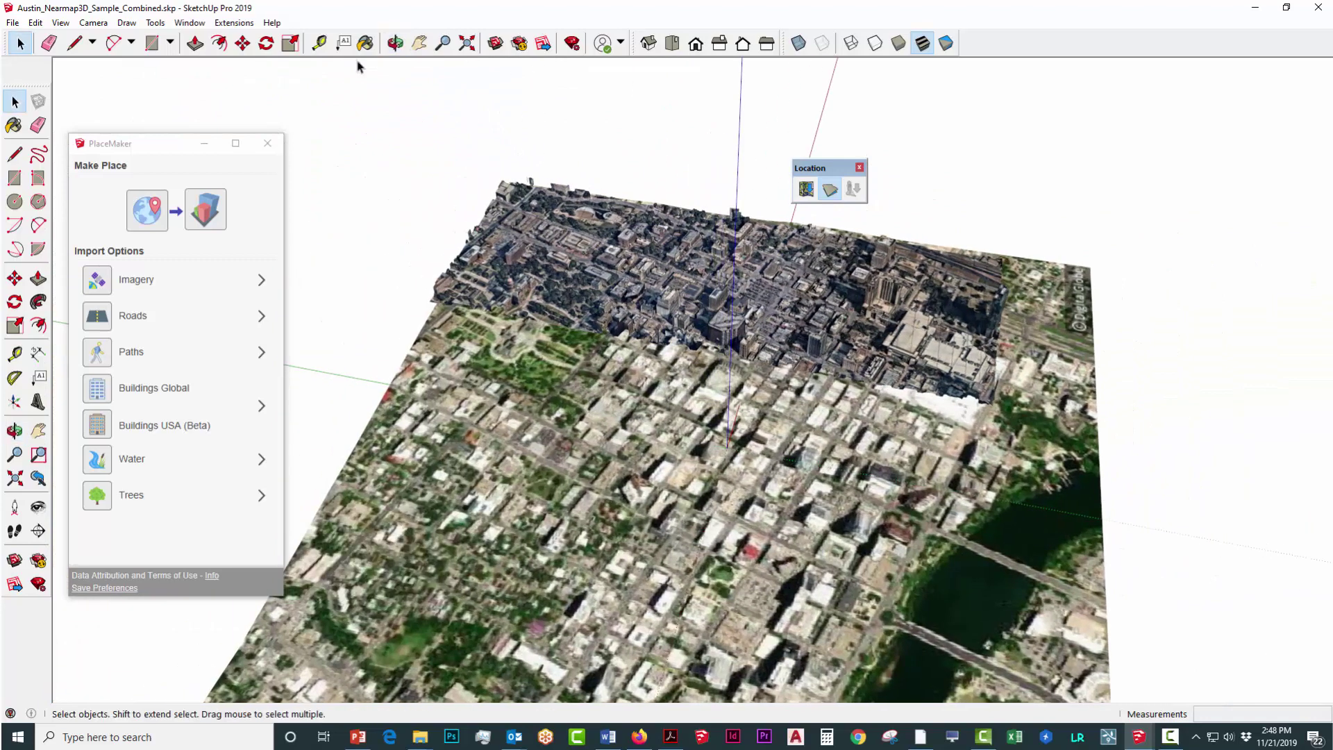
Import the geolocated Mesh_0_1.skp tile via PlaceMaker Add Geolocated SKP.
{"action": "left_click", "coordinate": [233, 23]}
{"action": "mouse_move", "coordinate": [250, 59]}
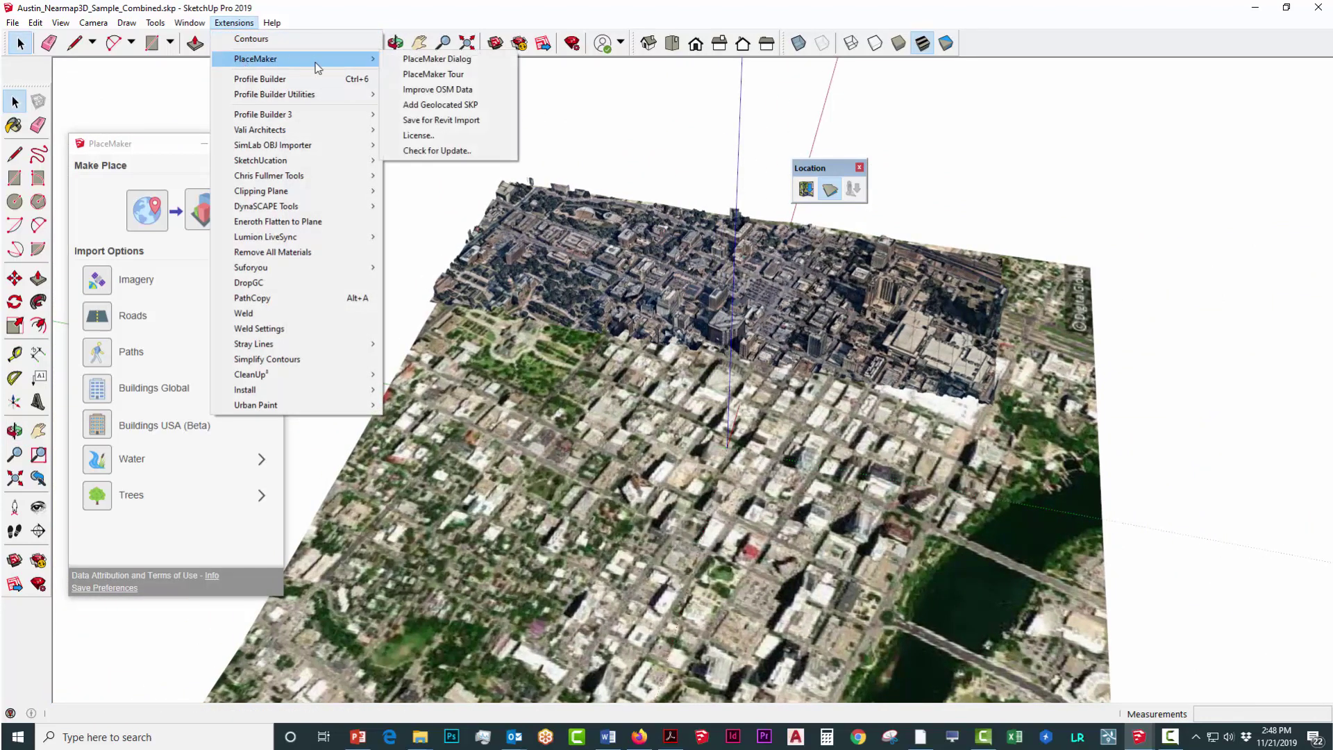
{"action": "left_click", "coordinate": [461, 105]}
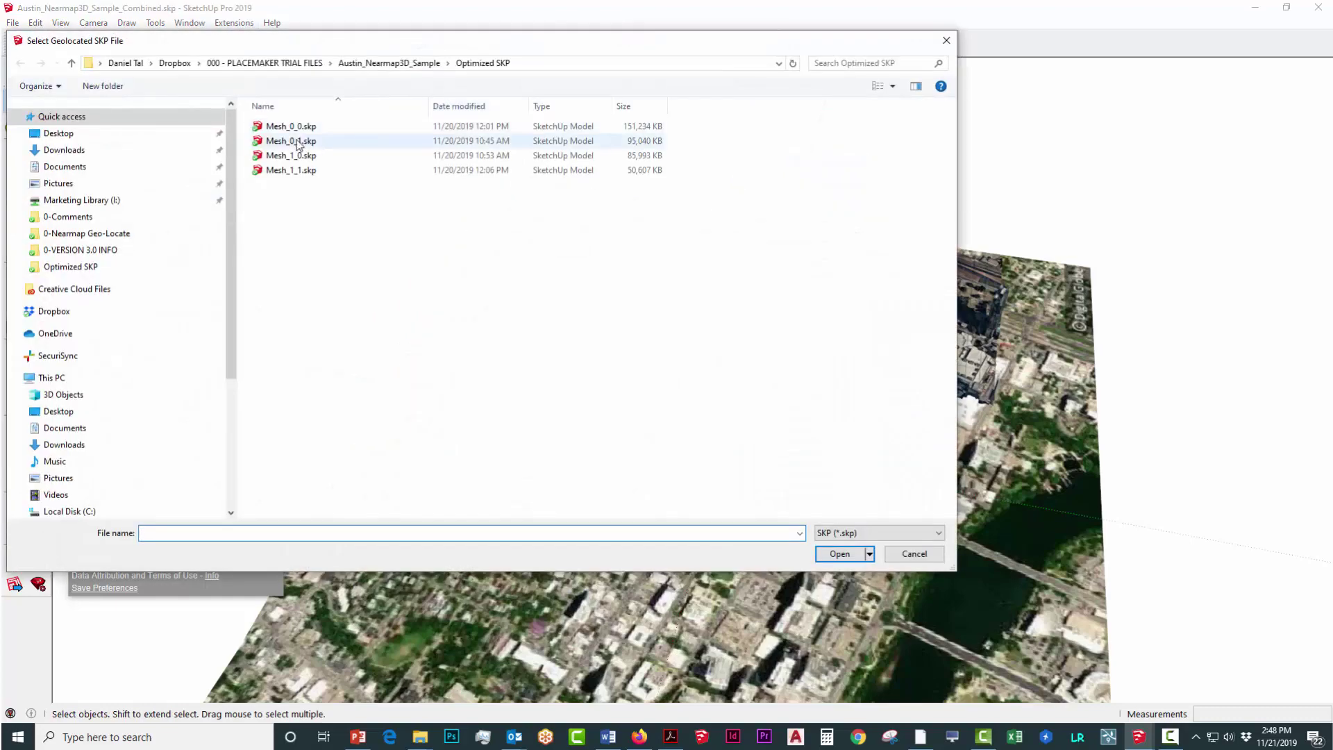
{"action": "left_click", "coordinate": [297, 141]}
{"action": "left_click", "coordinate": [840, 554]}
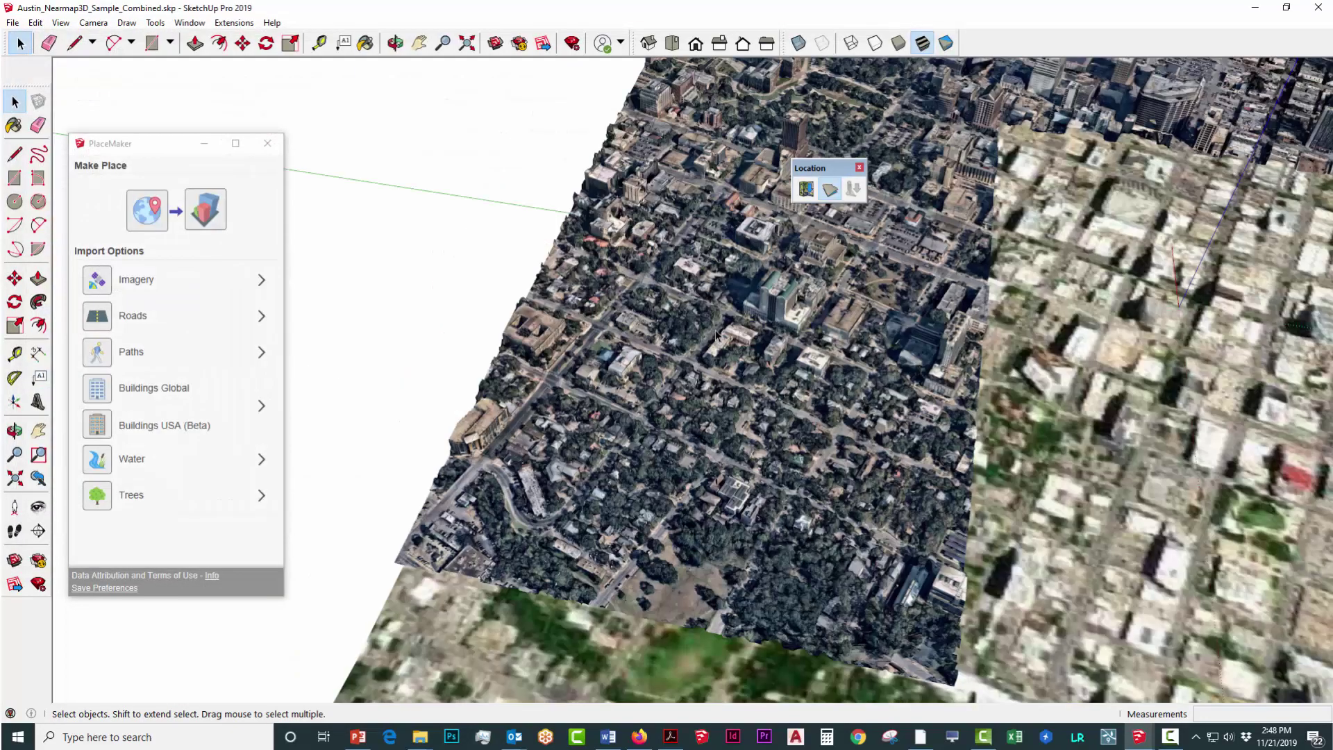
{"action": "middle_click_drag", "start_coordinate": [818, 312], "coordinate": [744, 288]}
Import the last geolocated tile, Mesh_0_0.skp, zoom out, and return to the Select tool.
{"action": "left_click", "coordinate": [234, 22]}
{"action": "mouse_move", "coordinate": [257, 65]}
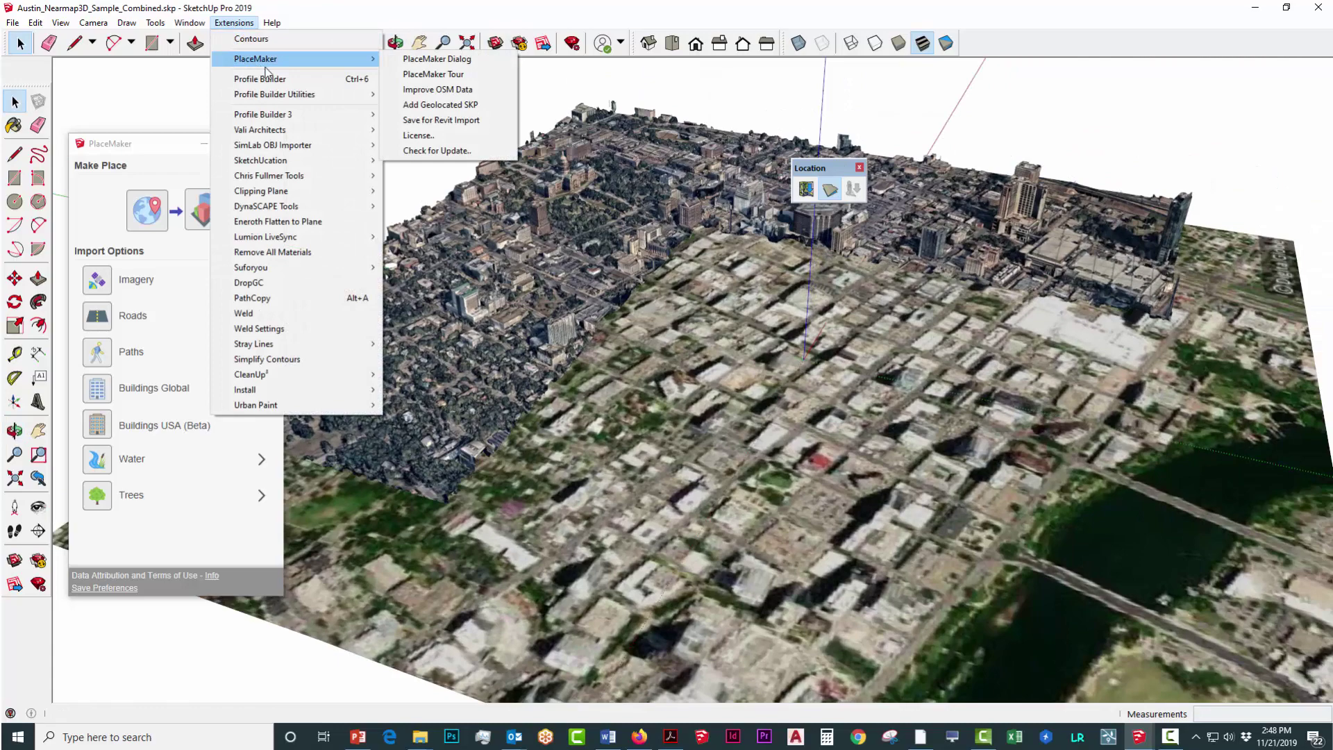
{"action": "left_click", "coordinate": [438, 104]}
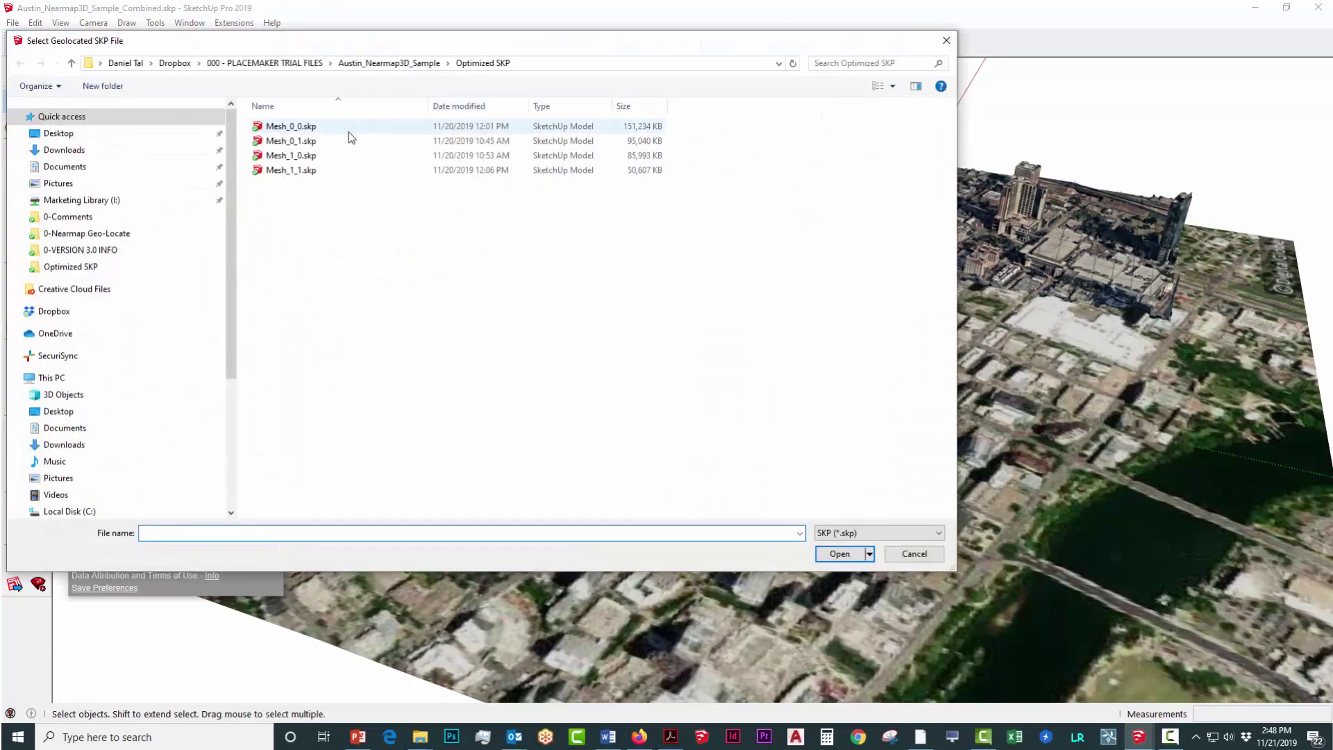
{"action": "left_click", "coordinate": [308, 128]}
{"action": "left_click", "coordinate": [839, 553]}
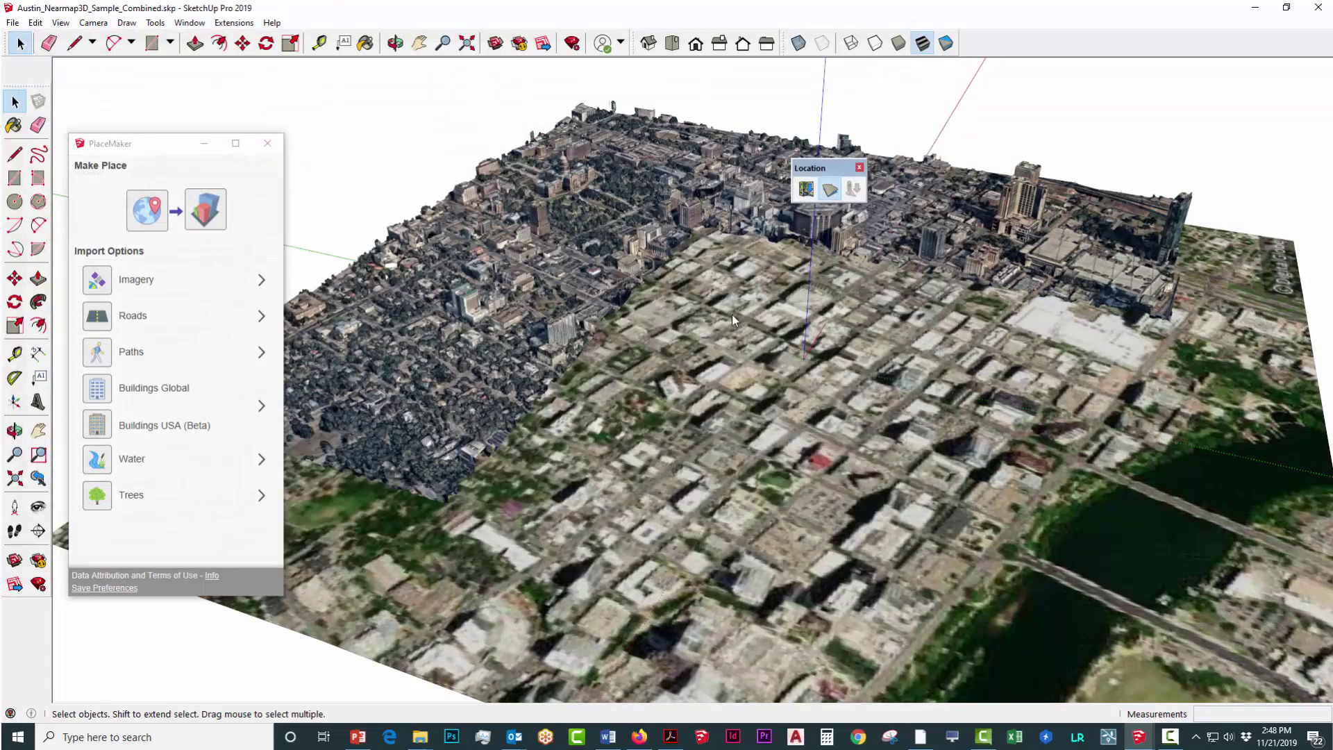
{"action": "scroll", "coordinate": [731, 314], "scroll_direction": "up", "scroll_amount": 3}
{"action": "middle_click_drag", "start_coordinate": [629, 261], "coordinate": [646, 267]}
{"action": "scroll", "coordinate": [786, 379], "scroll_direction": "down", "scroll_amount": 8}
{"action": "key", "text": "space"}
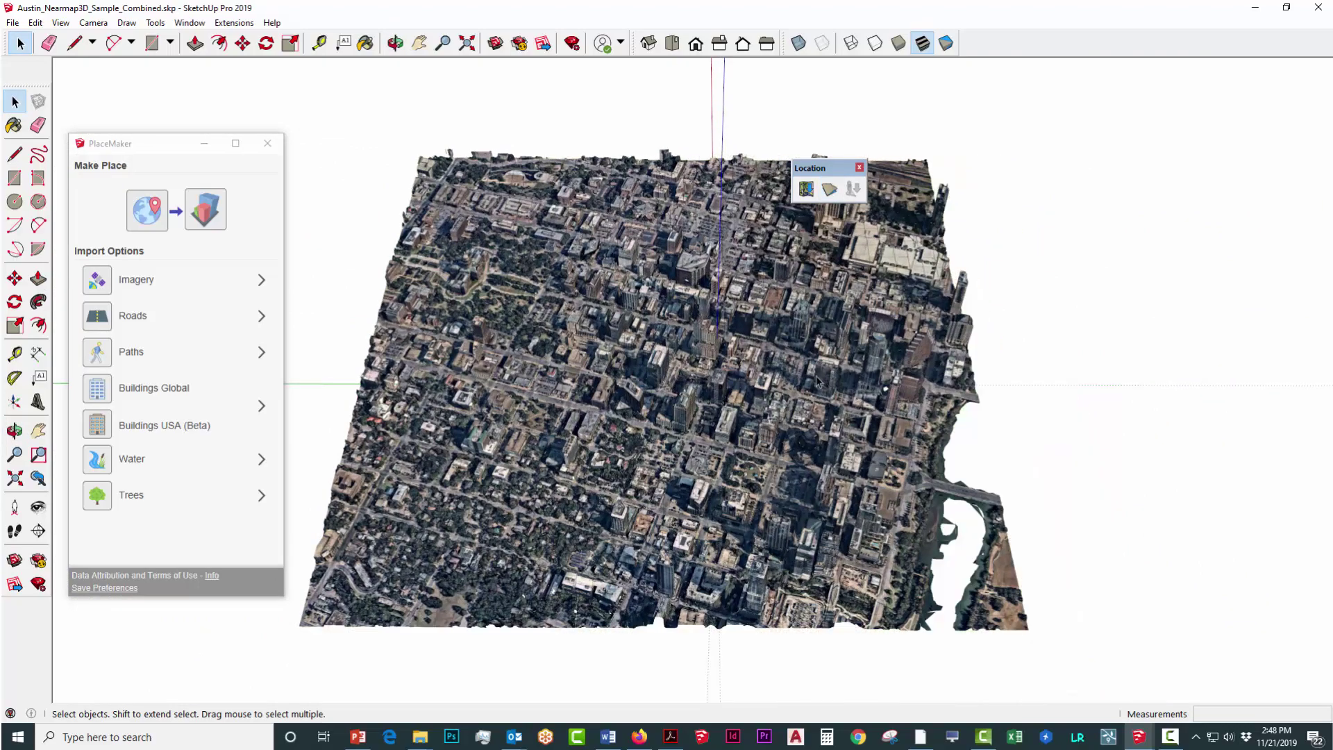
Dock the floating Location tools into the top toolbar and close the PlaceMaker panel.
{"action": "middle_click_drag", "start_coordinate": [817, 380], "coordinate": [855, 222]}
{"action": "scroll", "coordinate": [722, 427], "scroll_direction": "up", "scroll_amount": 3}
{"action": "scroll", "coordinate": [722, 427], "scroll_direction": "up", "scroll_amount": 2}
{"action": "left_click_drag", "start_coordinate": [846, 172], "coordinate": [1013, 36]}
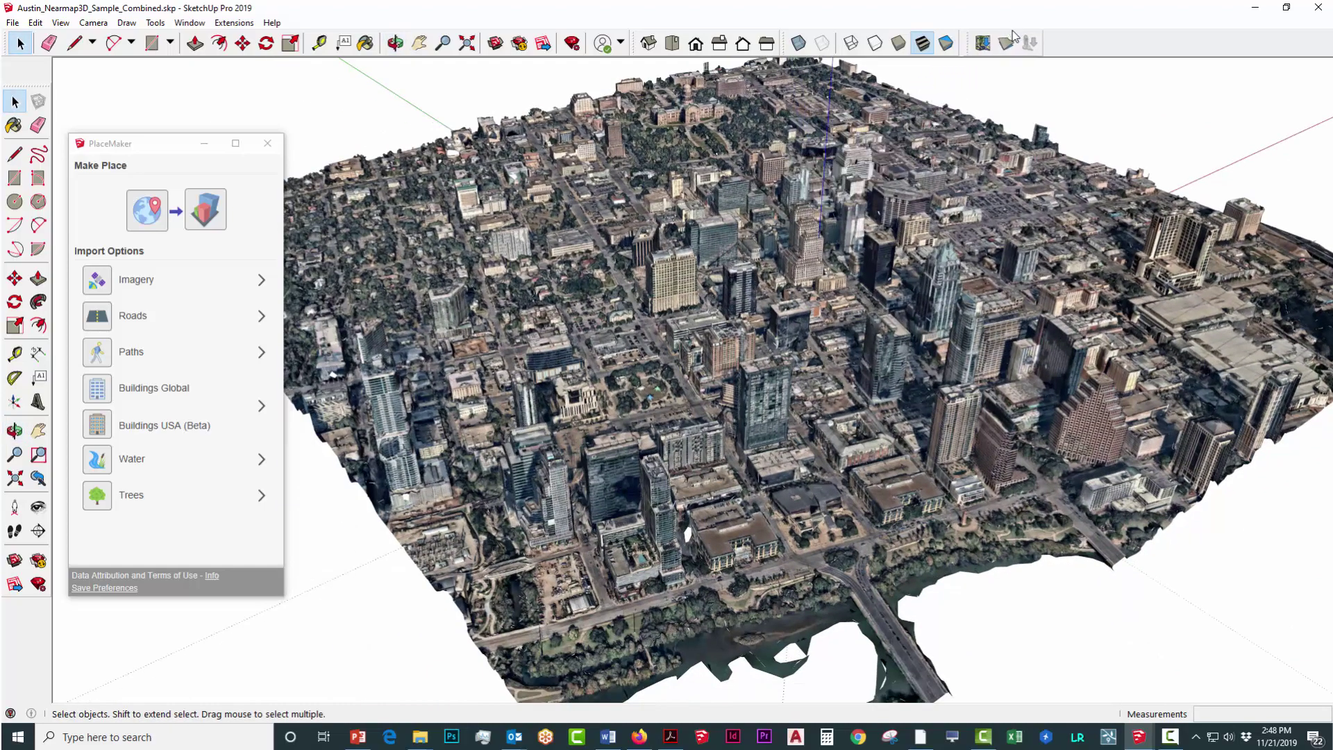
{"action": "left_click", "coordinate": [267, 147]}
Orbit and zoom around the combined four-tile Austin city model to inspect it.
{"action": "middle_click_drag", "start_coordinate": [527, 375], "coordinate": [777, 414]}
{"action": "key", "text": "space"}
{"action": "scroll", "coordinate": [787, 250], "scroll_direction": "up", "scroll_amount": 5}
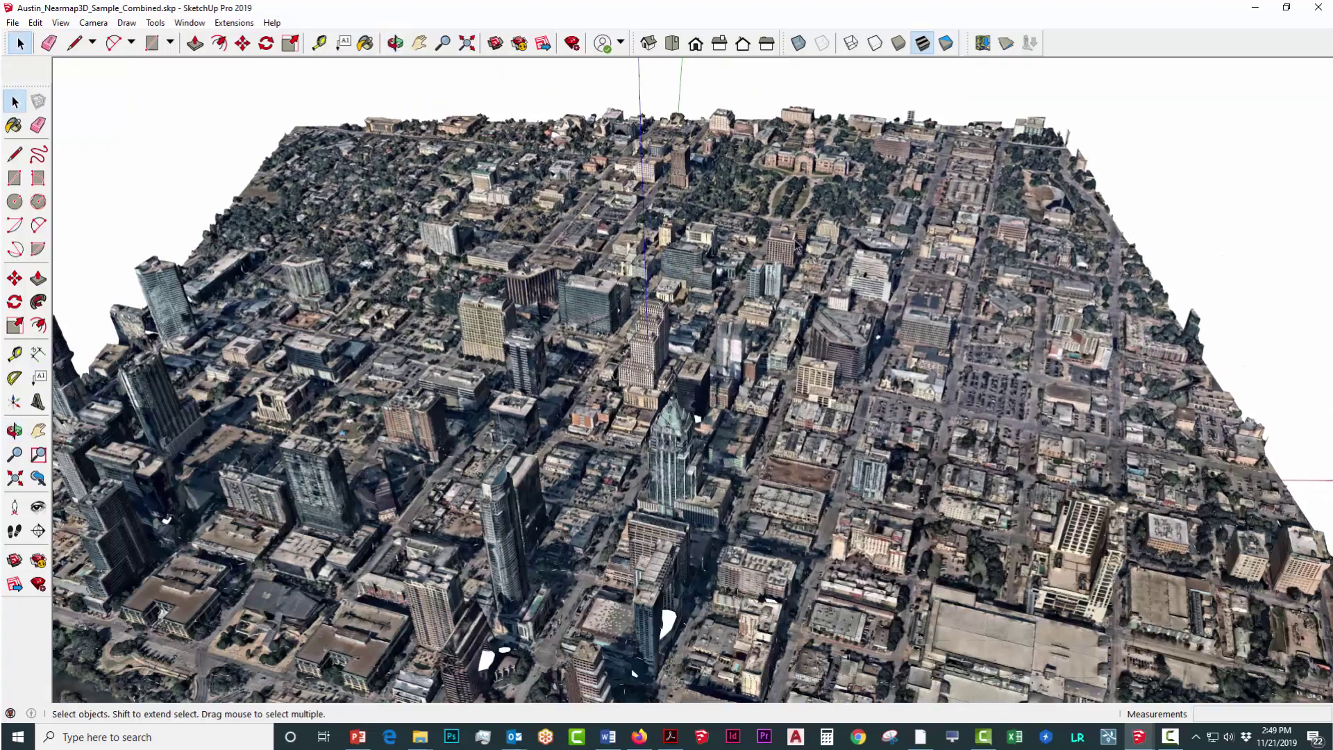
{"action": "middle_click_drag", "start_coordinate": [787, 250], "coordinate": [740, 329]}
{"action": "scroll", "coordinate": [743, 329], "scroll_direction": "down", "scroll_amount": 6}
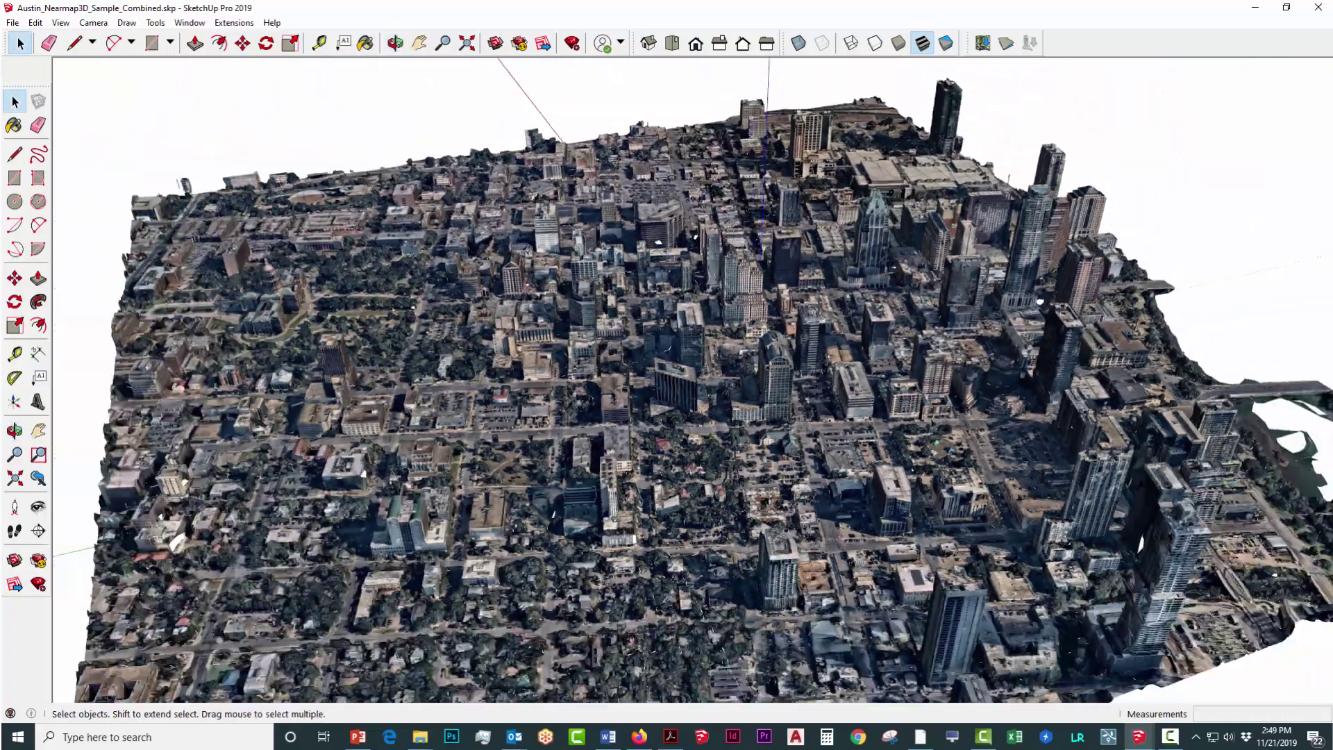
{"action": "middle_click_drag", "start_coordinate": [926, 425], "coordinate": [336, 440]}
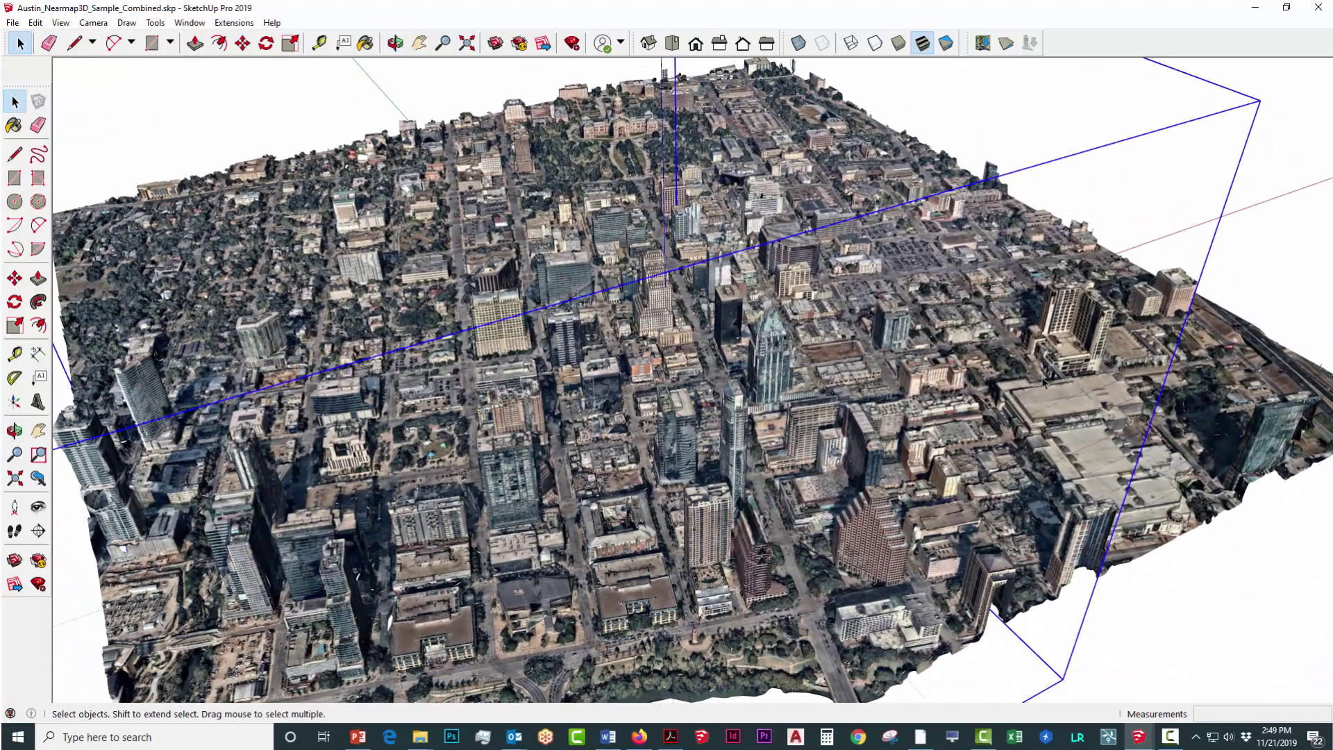
Select a tile and the left-side tile to check them, then clear the selection.
{"action": "left_click", "coordinate": [1234, 391]}
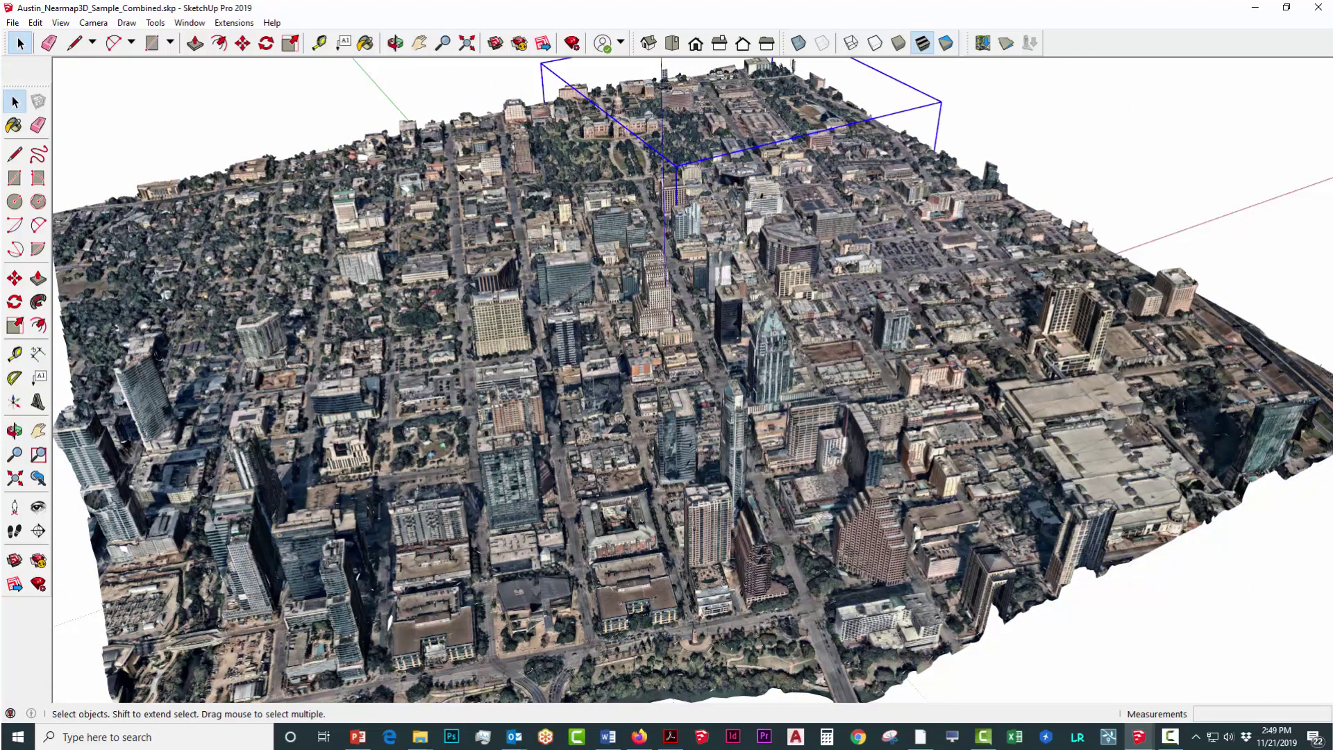
{"action": "left_click", "coordinate": [447, 175]}
{"action": "middle_click_drag", "start_coordinate": [661, 336], "coordinate": [619, 361]}
{"action": "left_click", "coordinate": [458, 77]}
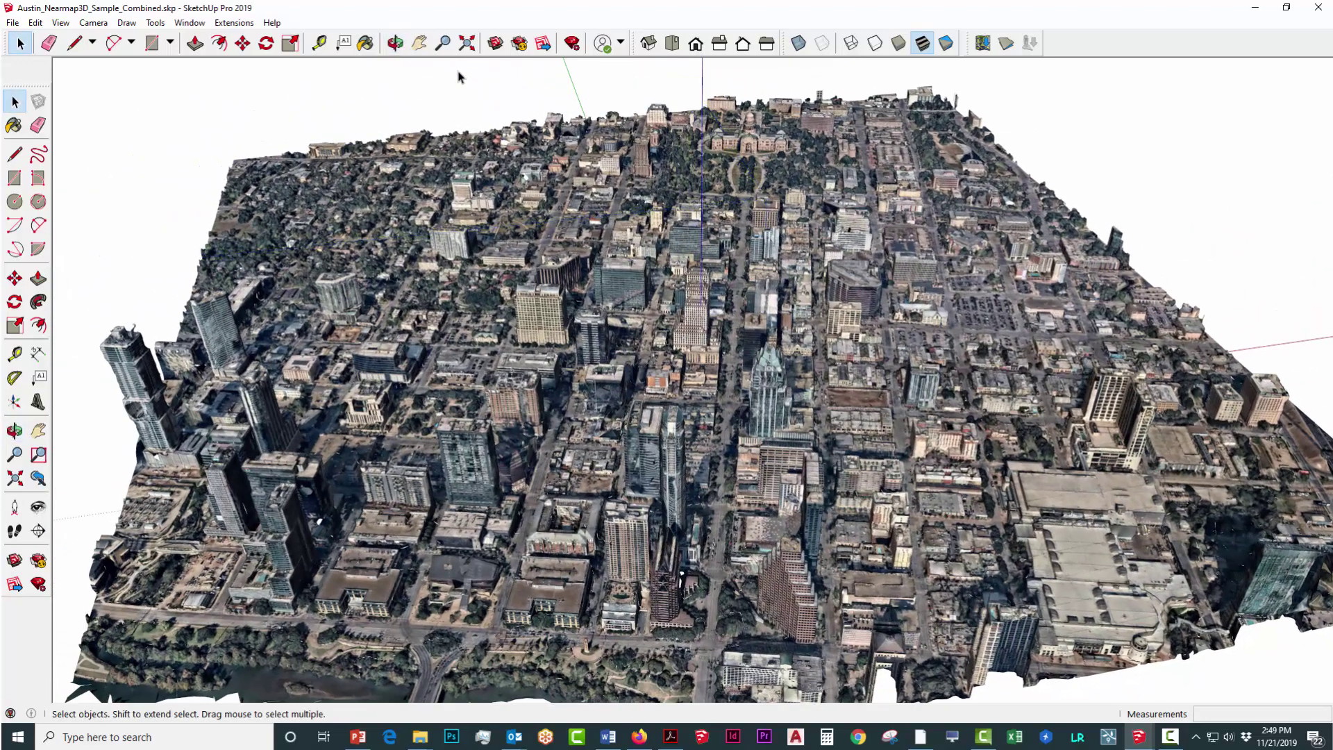